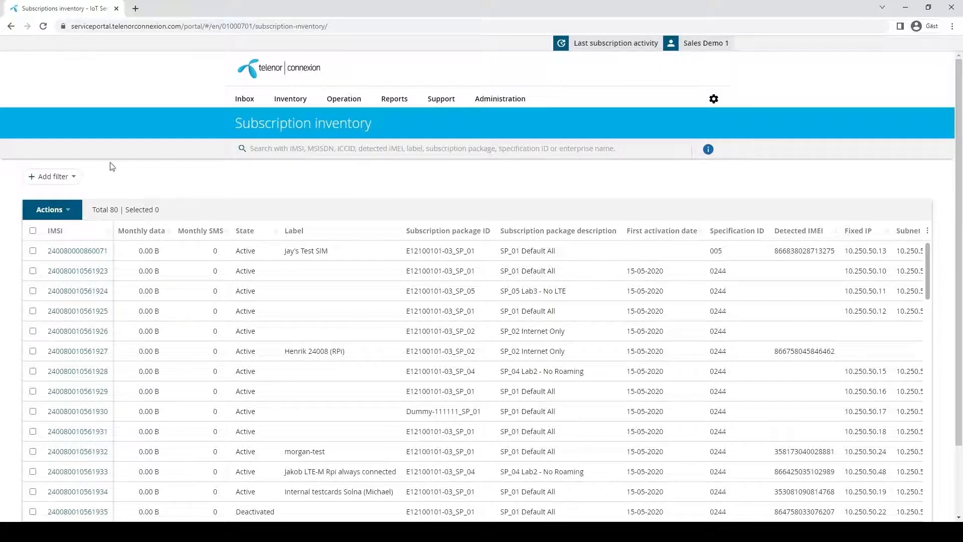
Review the available filter types and column options for the subscription inventory table.
left_click(68, 178)
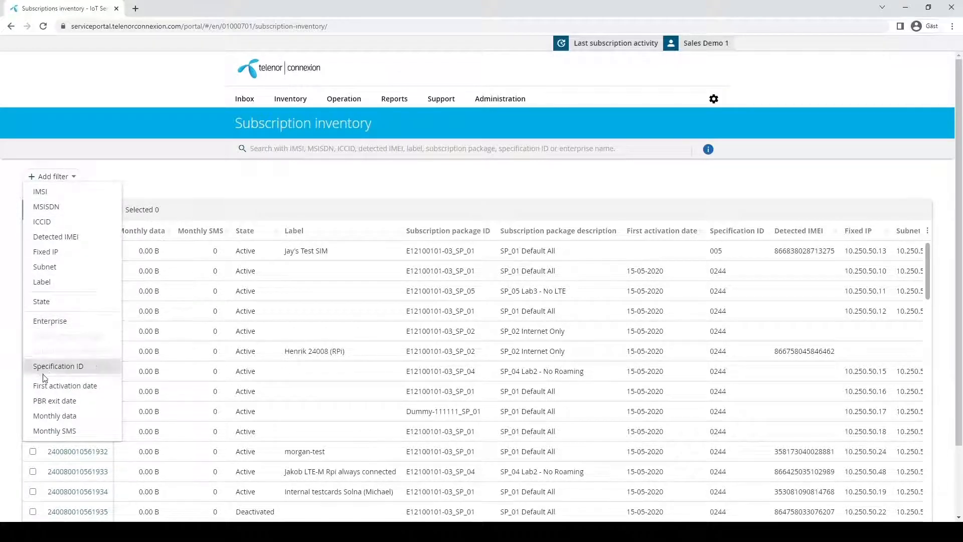
left_click(209, 186)
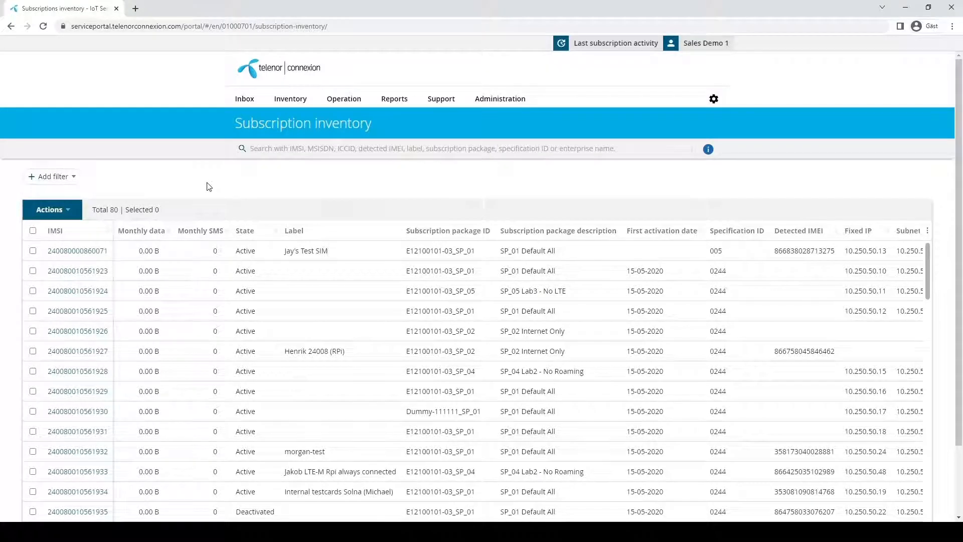
left_click(926, 231)
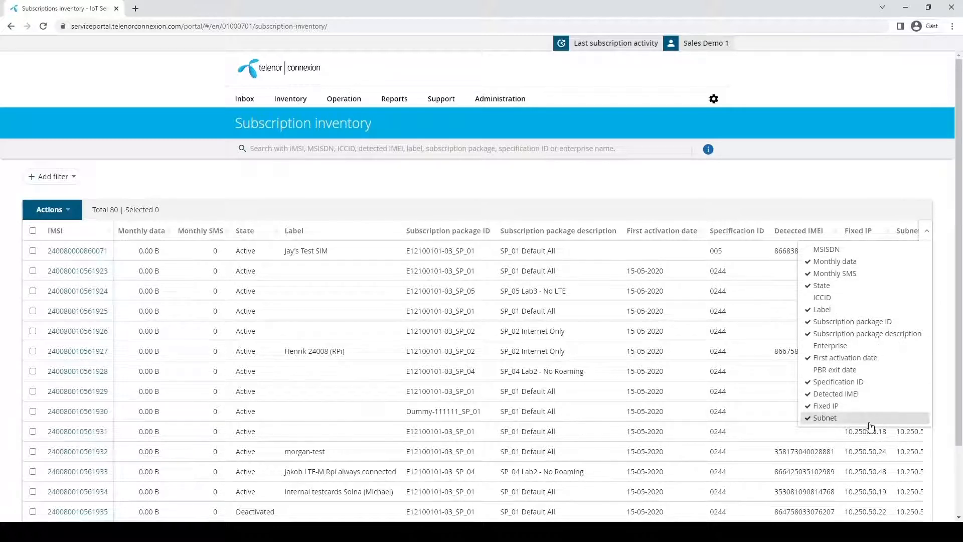
left_click(835, 181)
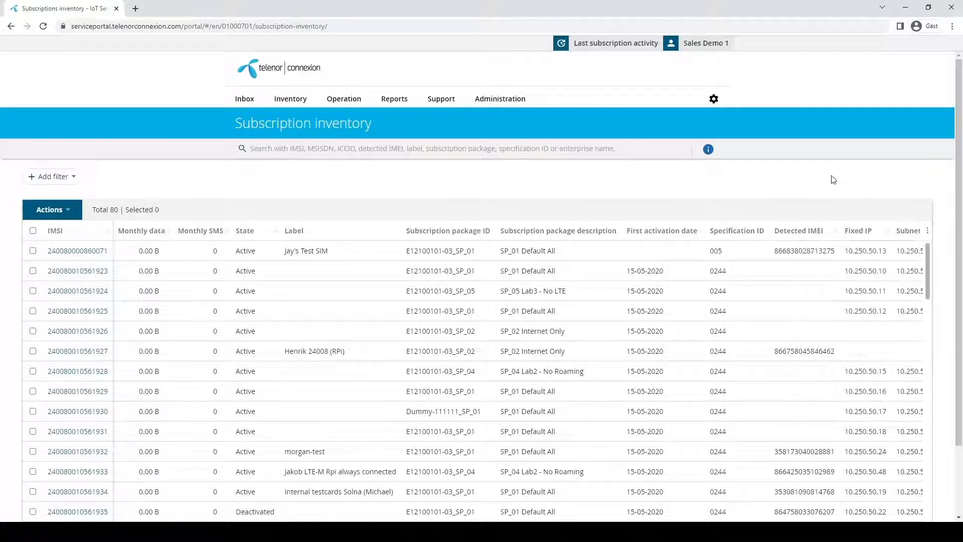
Sort the subscriptions by monthly data, highest first, and open the details of the subscription with the highest usage.
left_click(150, 230)
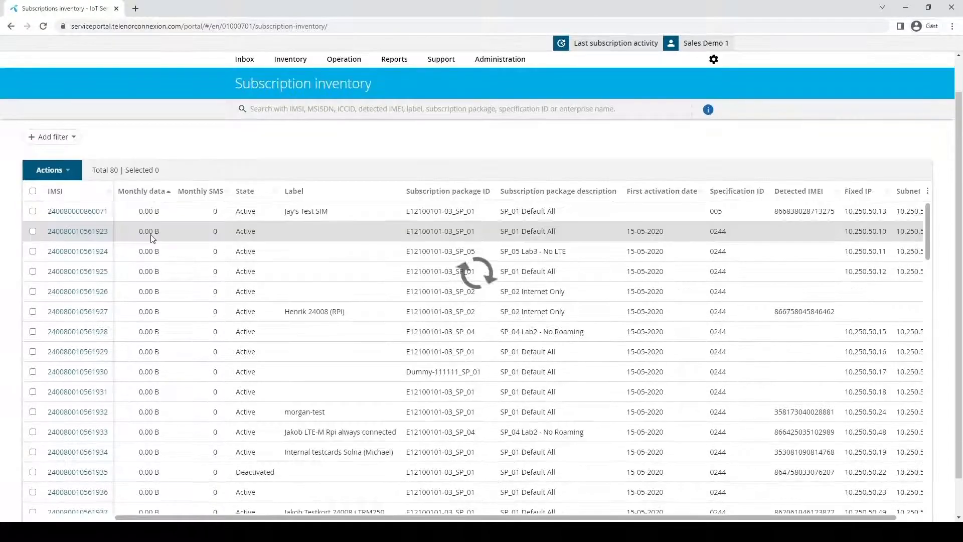
left_click(145, 193)
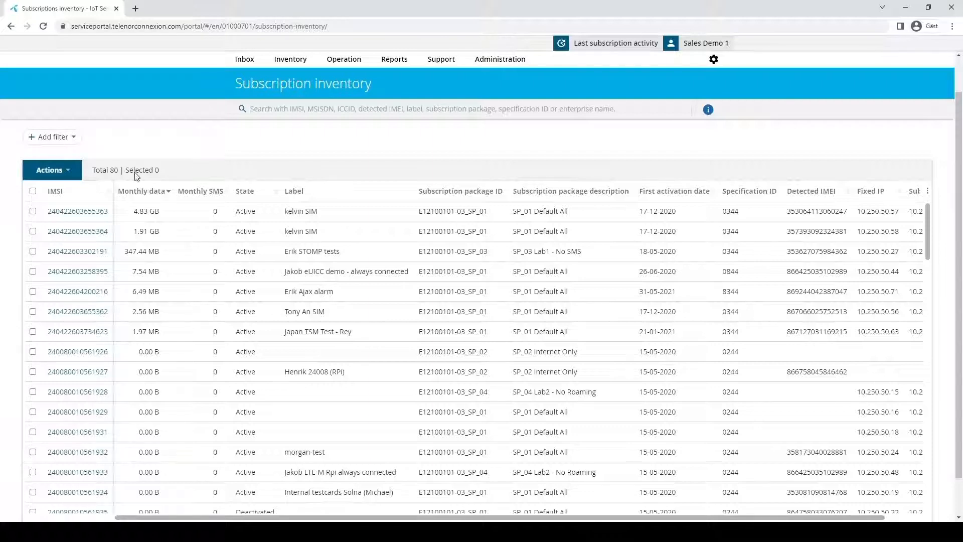
left_click(89, 213)
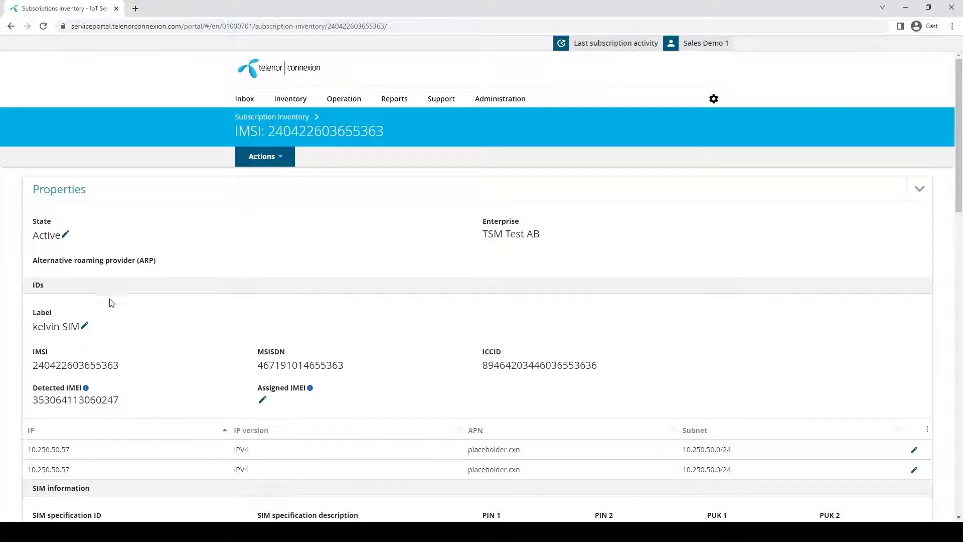
left_click(100, 330)
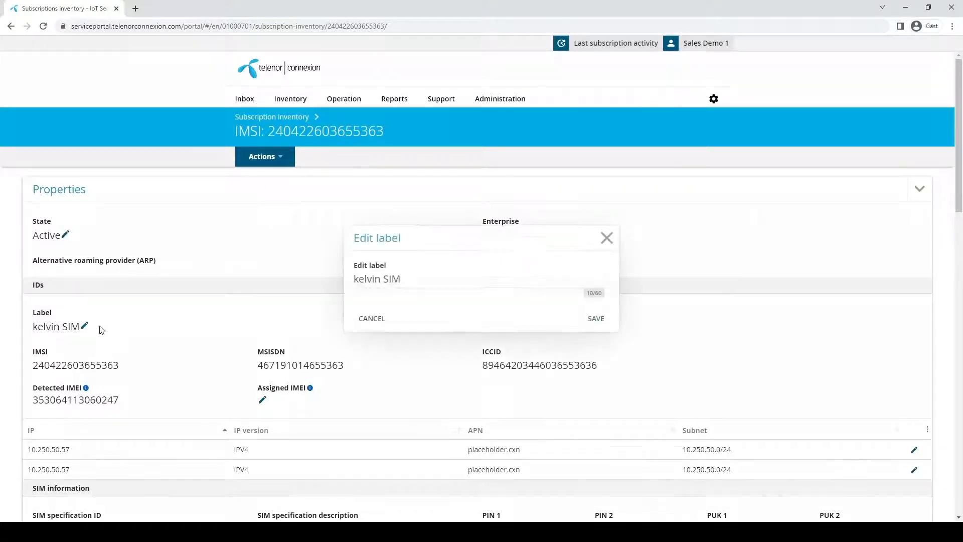
left_click_drag(399, 273, 332, 282)
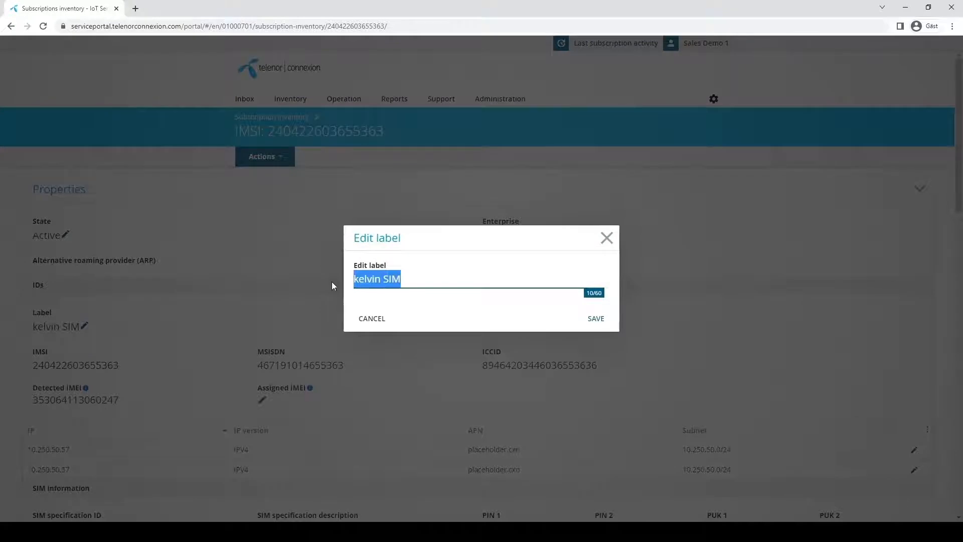
left_click(439, 280)
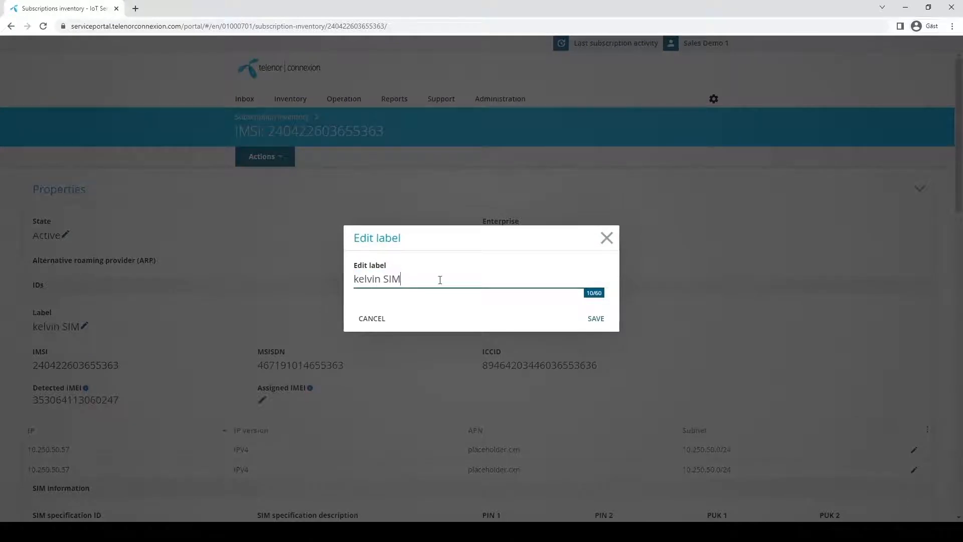
left_click(605, 238)
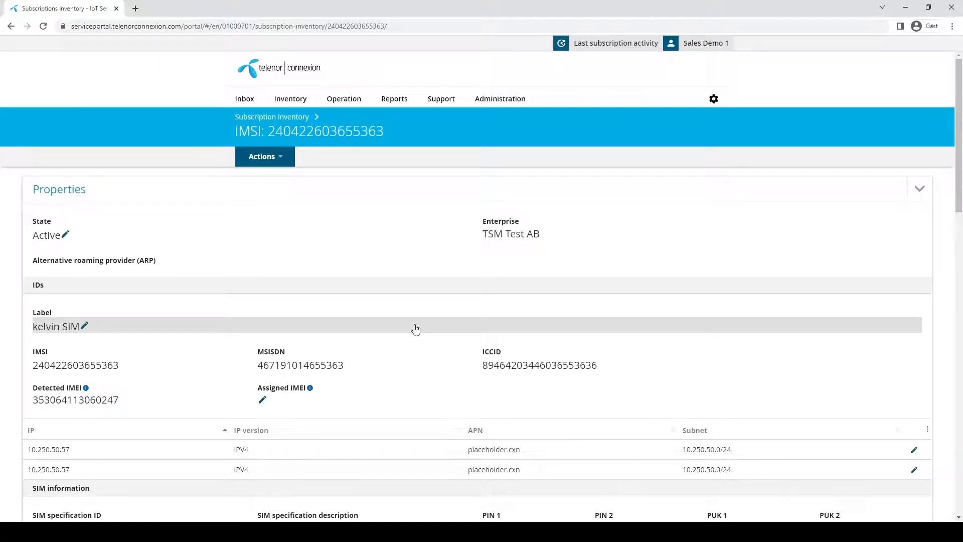
Examine the subscription's SIM information, life cycle, subscription package, roaming, pricing and service settings.
scroll(415, 329, "down", 6)
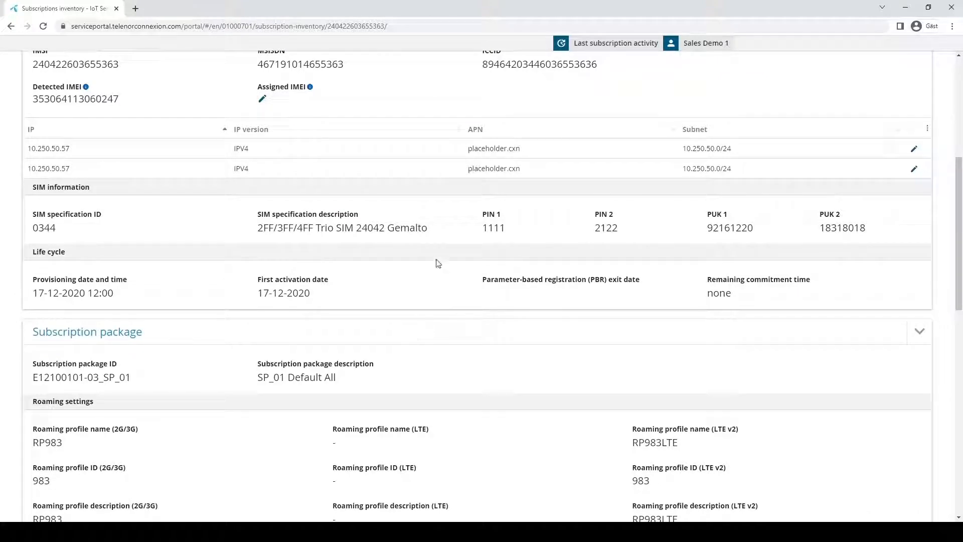
left_click_drag(427, 229, 253, 226)
left_click(276, 230)
scroll(344, 301, "down", 5)
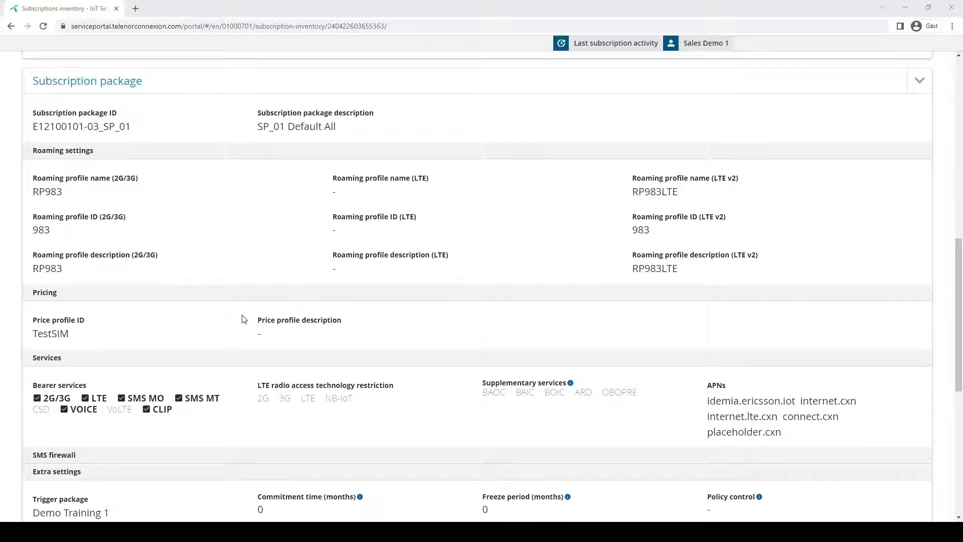
scroll(243, 319, "down", 7)
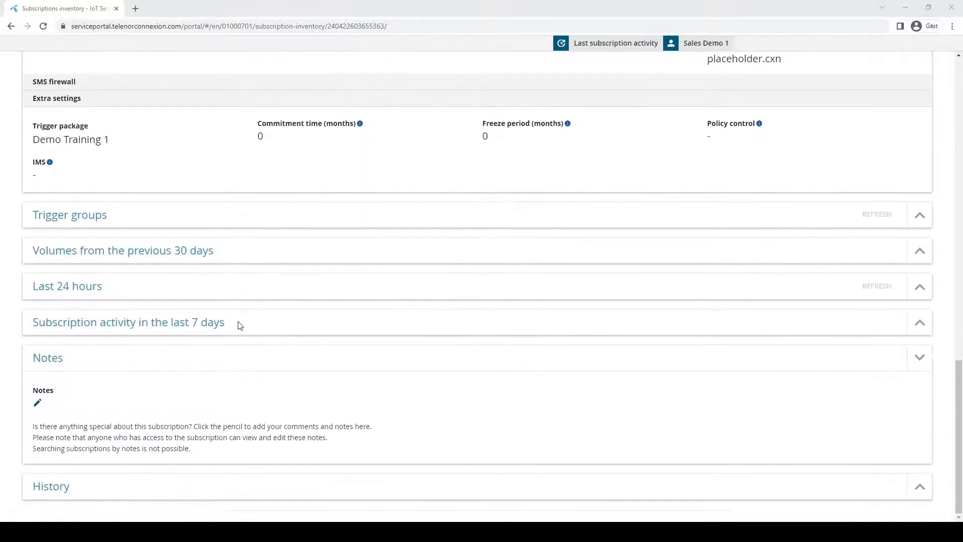
Show the volumes from the previous 30 days, zoom the chart to 29.05–31.05, and restore the full date range.
left_click(919, 250)
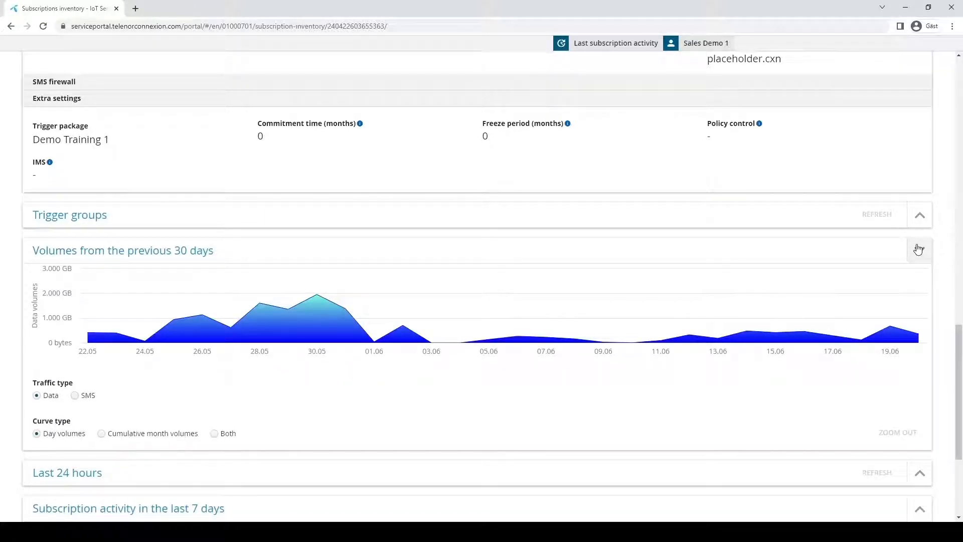
mouse_move(318, 302)
mouse_move(295, 331)
left_click_drag(333, 328, 357, 326)
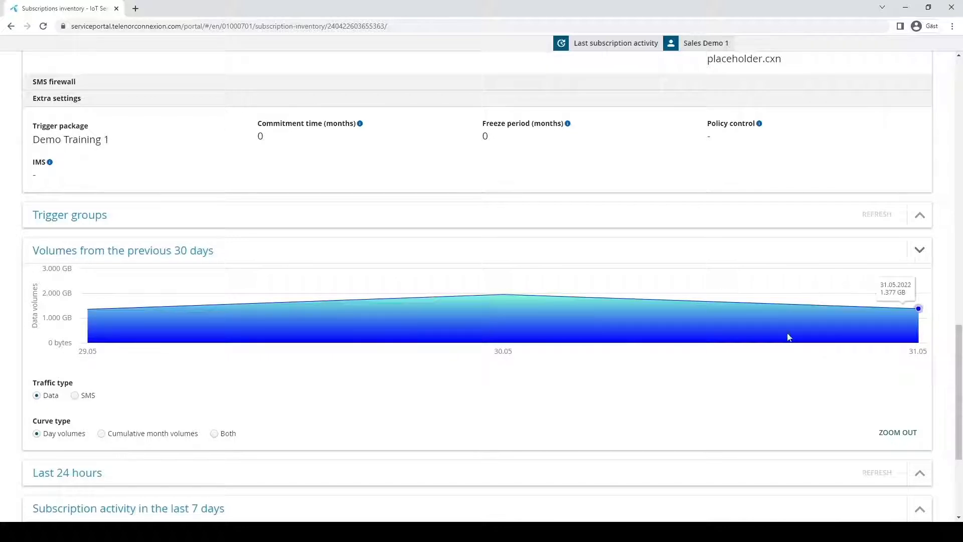
left_click(887, 436)
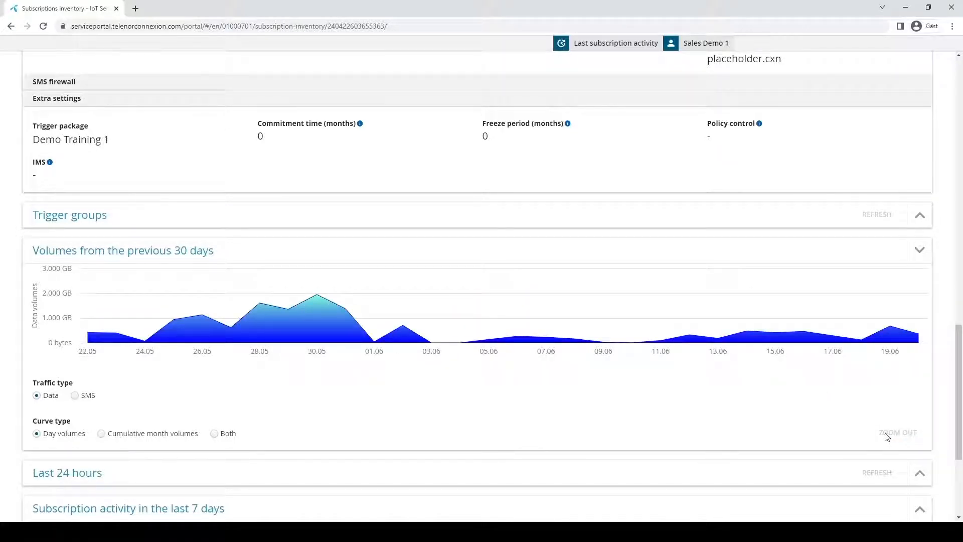
Expand the subscription's Last 24 hours traffic overview.
scroll(761, 442, "down", 3)
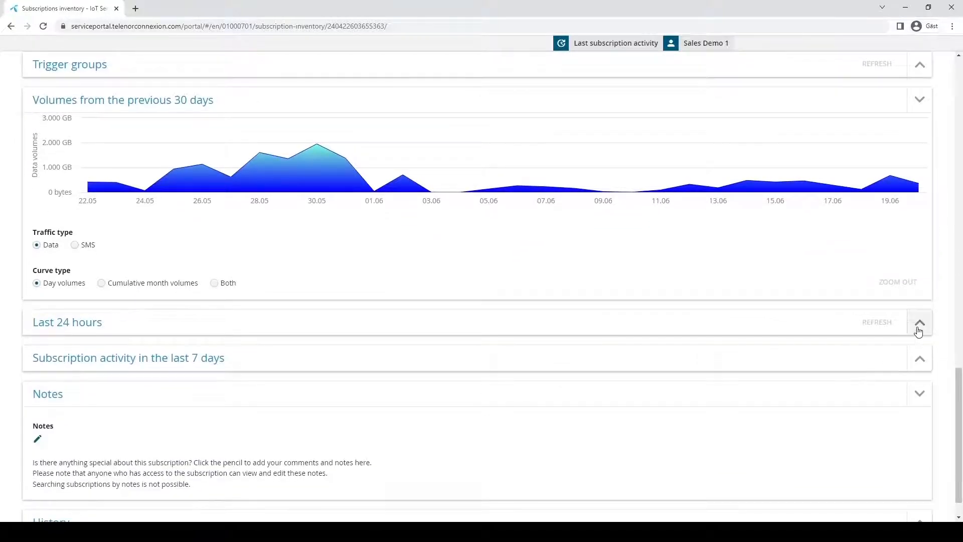
left_click(919, 323)
scroll(914, 346, "down", 2)
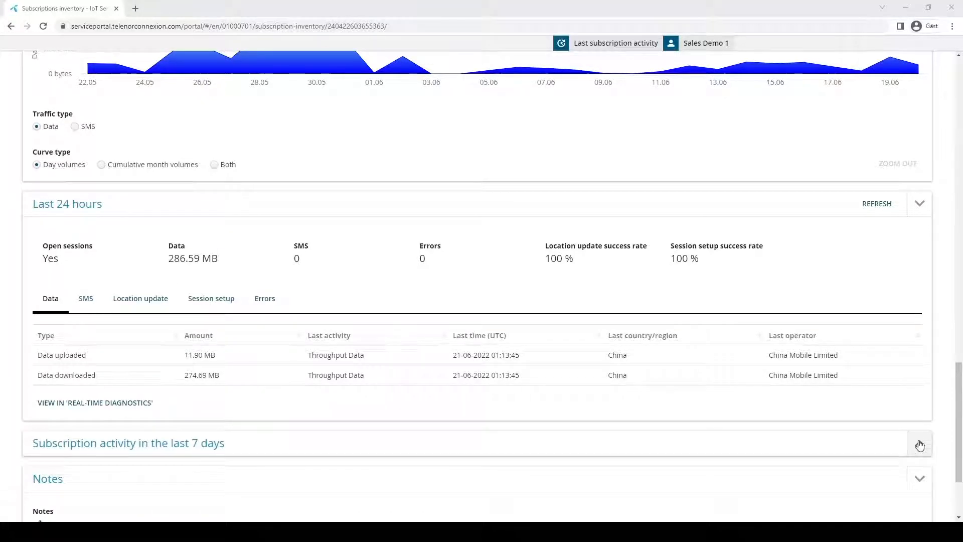
Expand the last 7 days' subscription activity and inspect the 2022-06-15 Delete session OK (05:35:37) and Throughput Data (02:32:57) events.
left_click(920, 446)
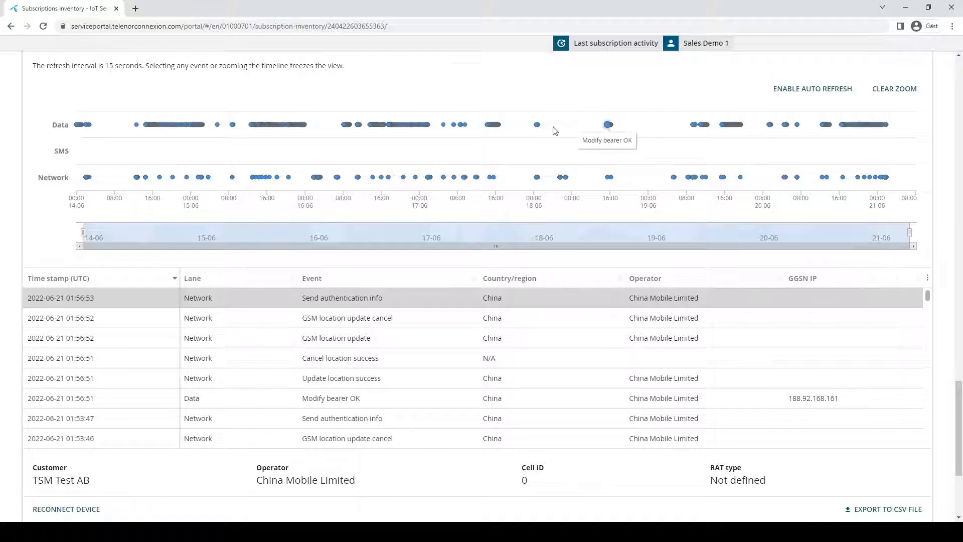
mouse_move(539, 129)
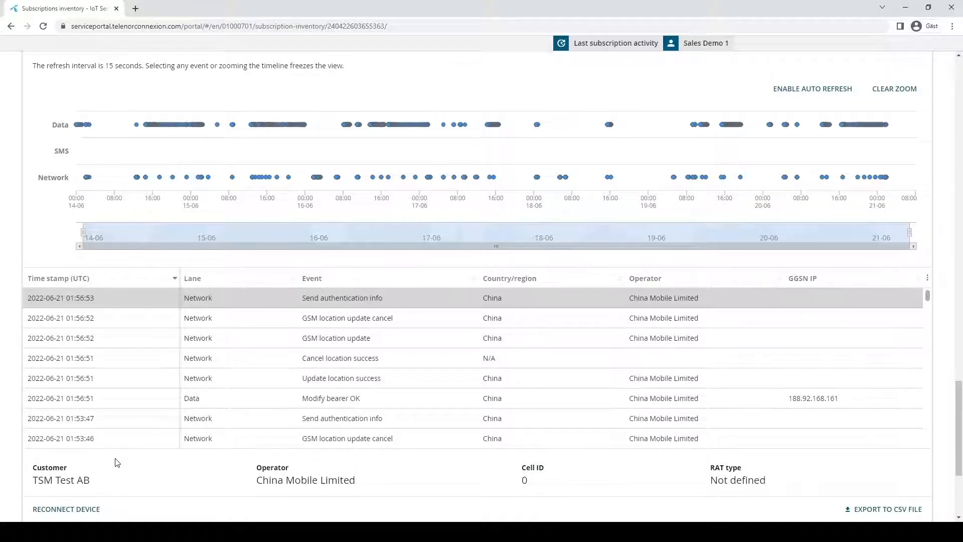
left_click(218, 124)
scroll(134, 317, "down", 2)
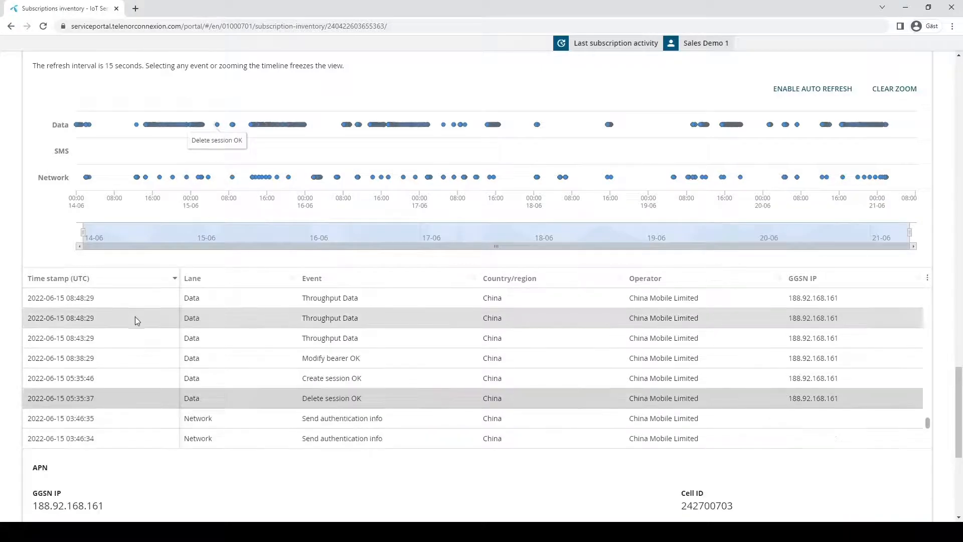
scroll(203, 478, "down", 1)
scroll(203, 477, "down", 3)
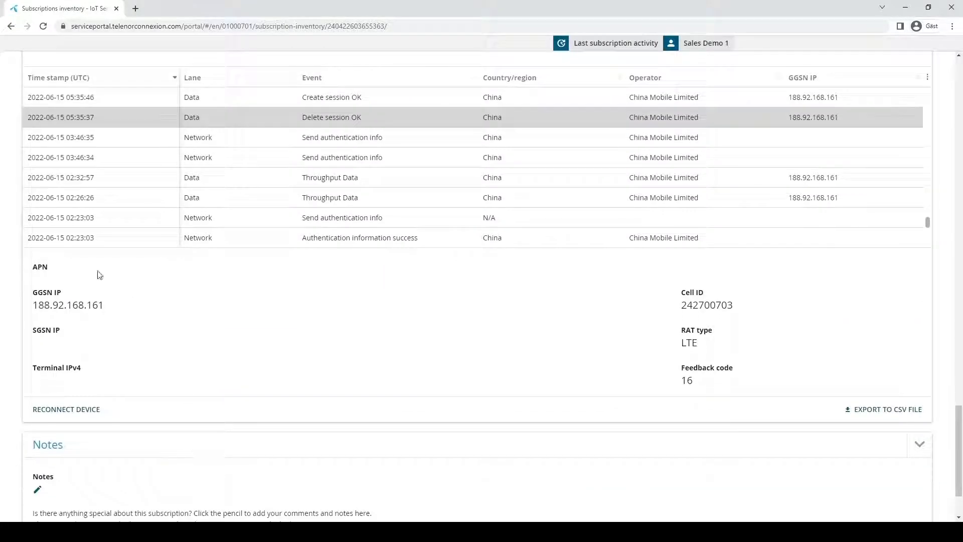
left_click(158, 183)
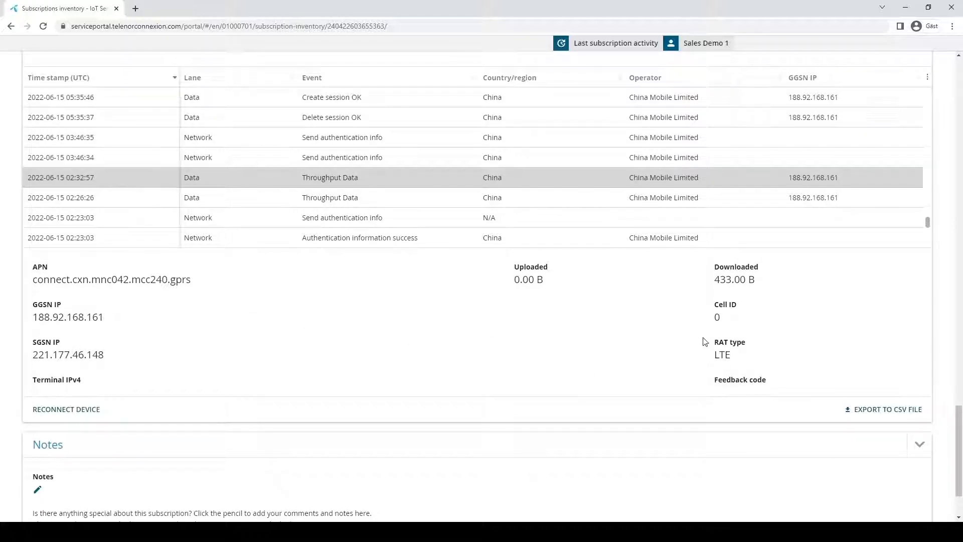
Expand the subscription's History section.
scroll(544, 355, "down", 2)
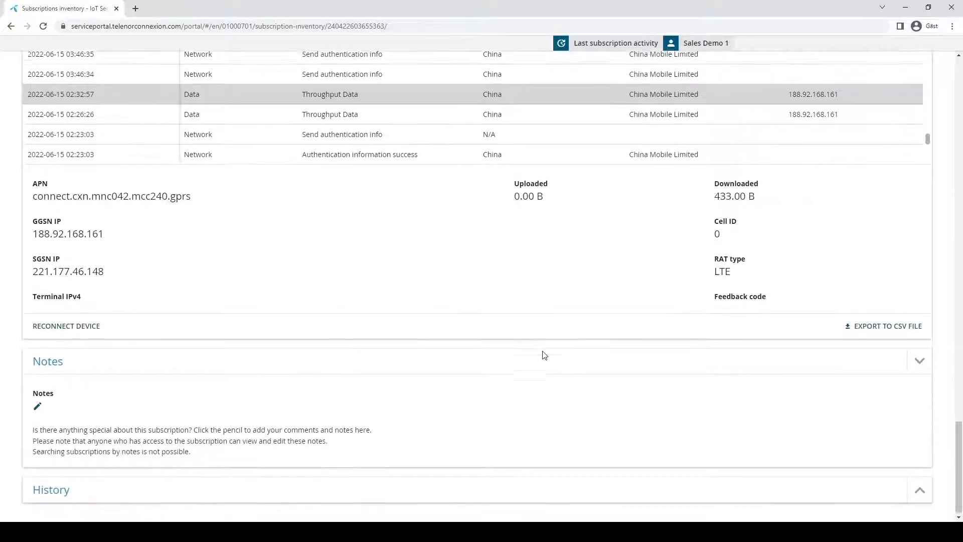
left_click(921, 488)
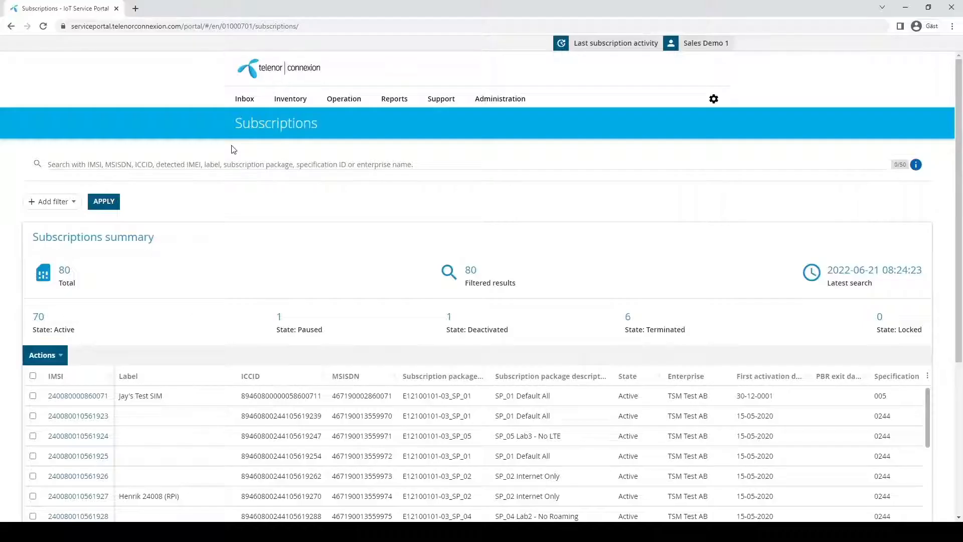
Open the list of submitted subscription requests from the Inbox.
left_click(244, 101)
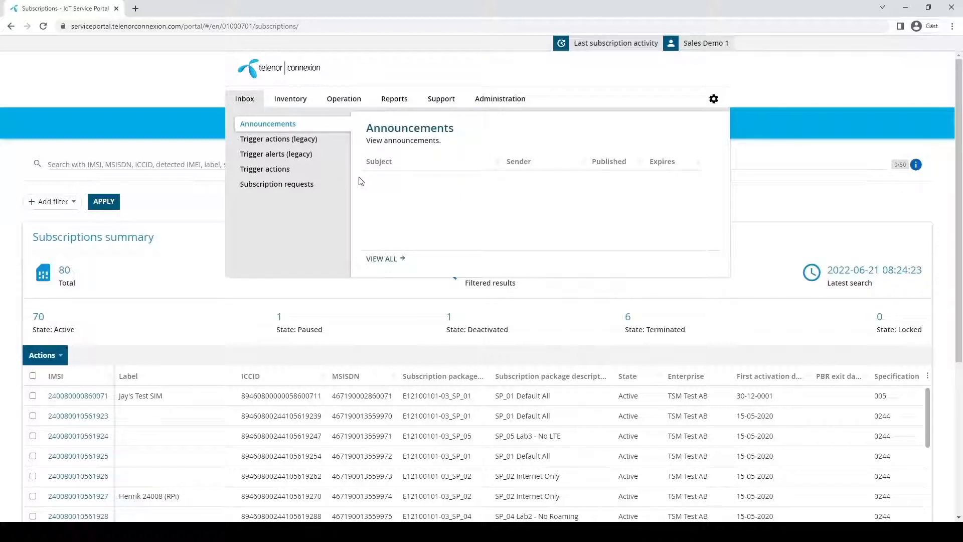
mouse_move(334, 186)
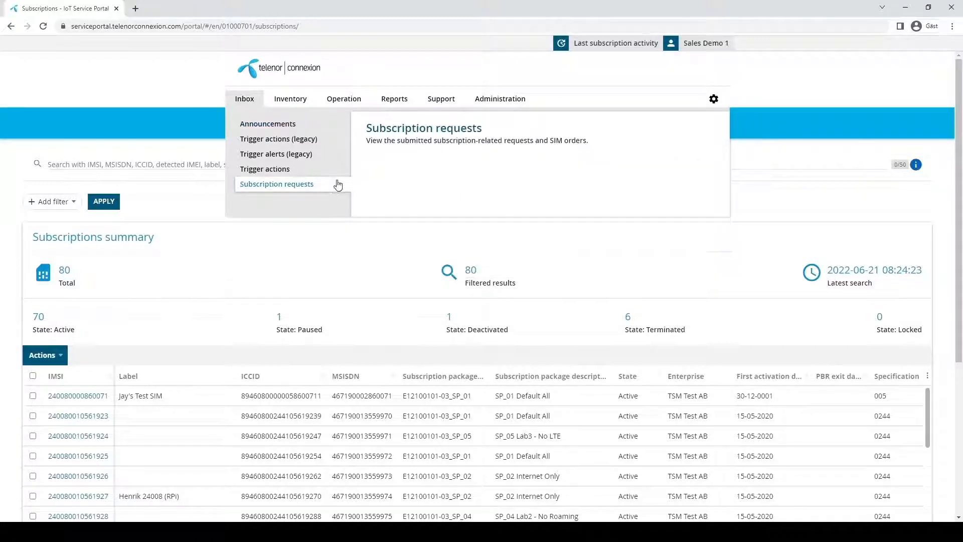
left_click(401, 137)
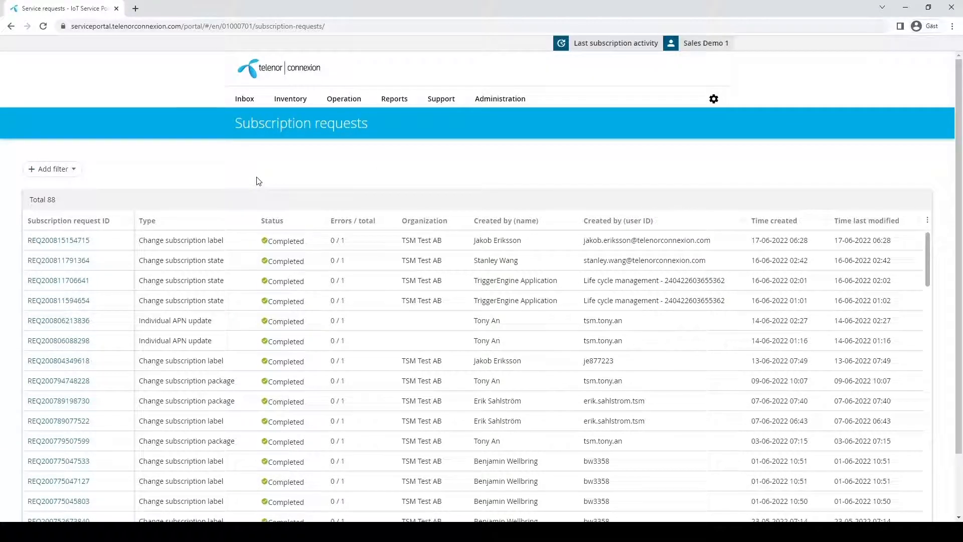
Review the filter types available for subscription requests, and look up Trigger actions in the Inbox.
left_click(76, 170)
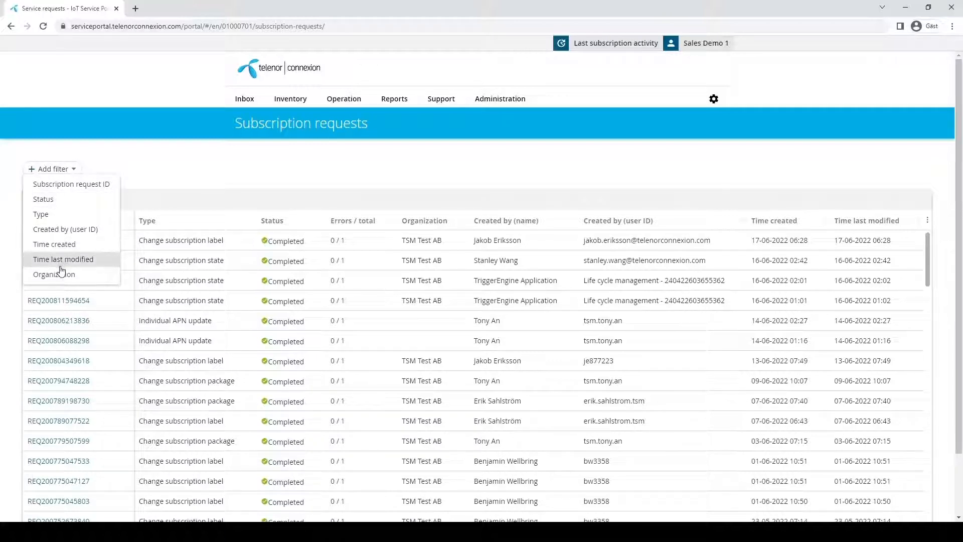
left_click(167, 175)
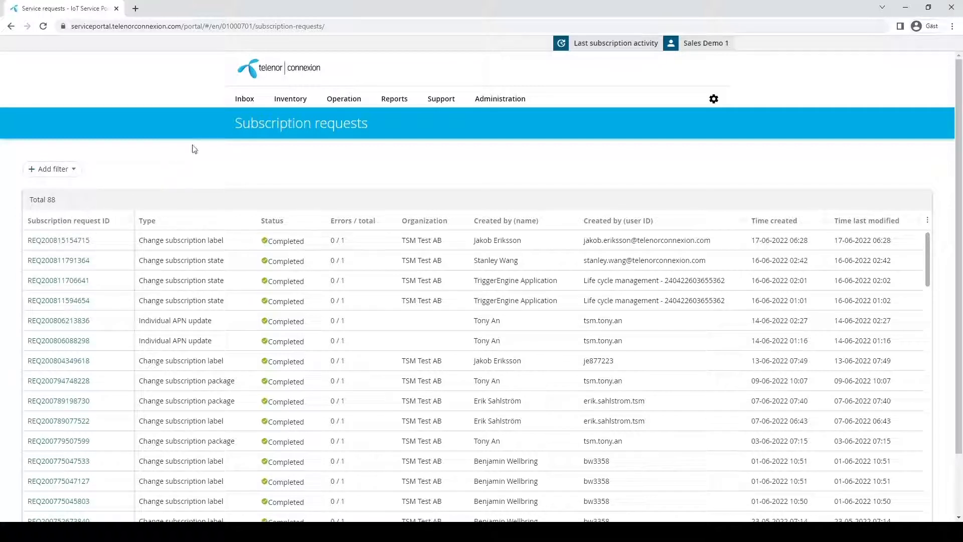
left_click(244, 99)
mouse_move(282, 173)
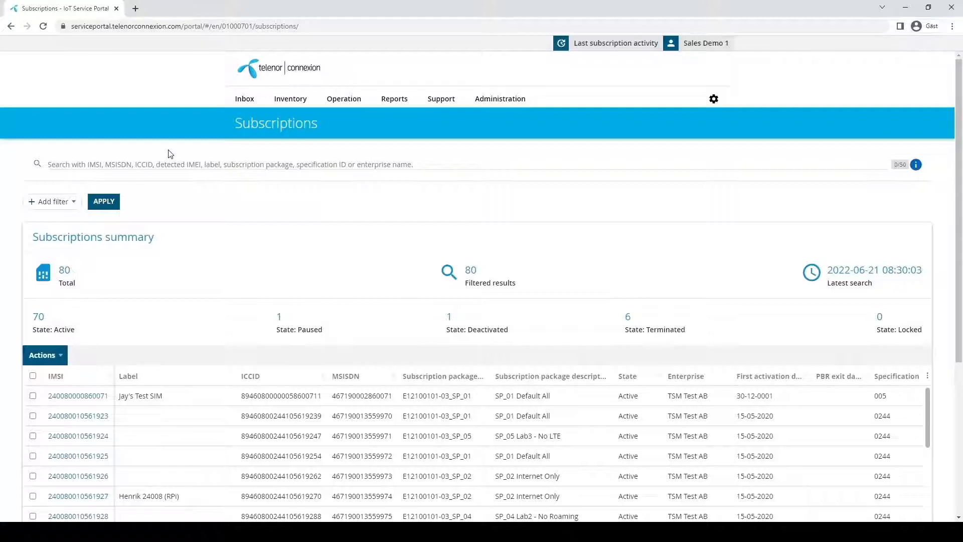
Open the current, non-legacy Trigger management page under the Automation operations.
left_click(337, 99)
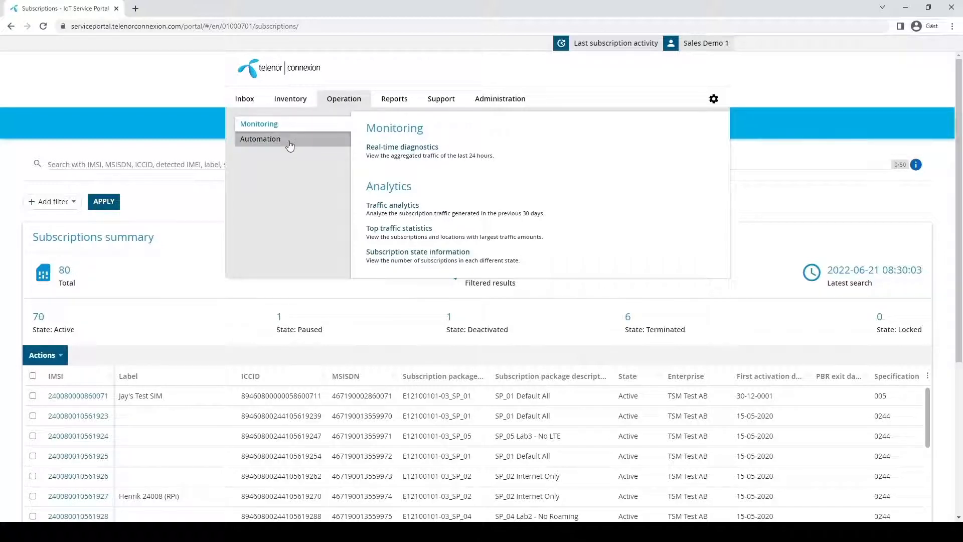
left_click(289, 144)
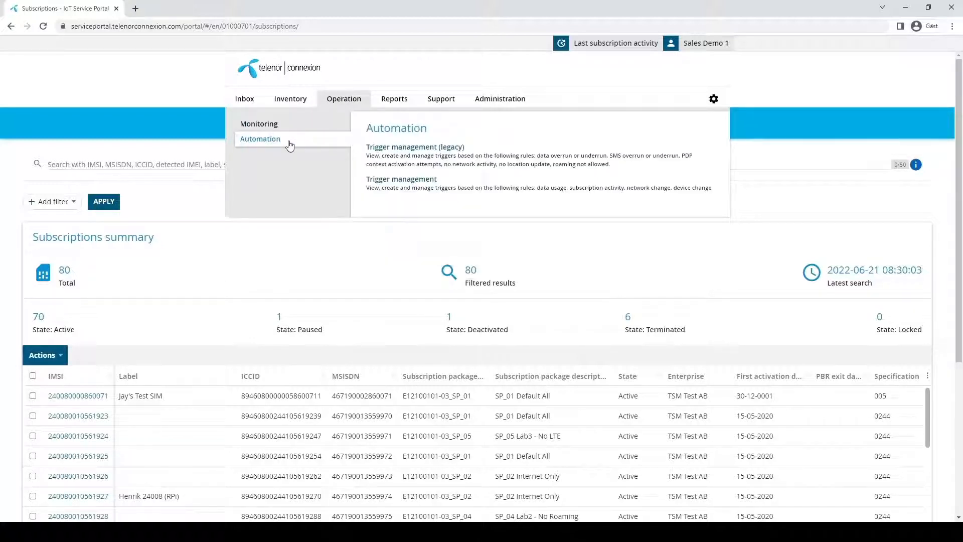
left_click(394, 186)
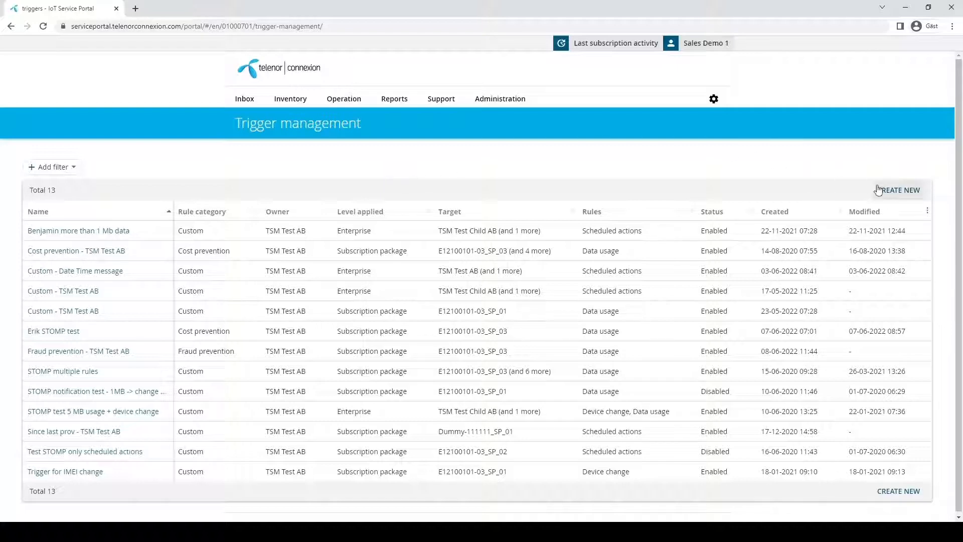
Start a new trigger group targeting the Dummy-111111_SP_01 subscription package, and choose Custom as its rule category.
left_click(892, 195)
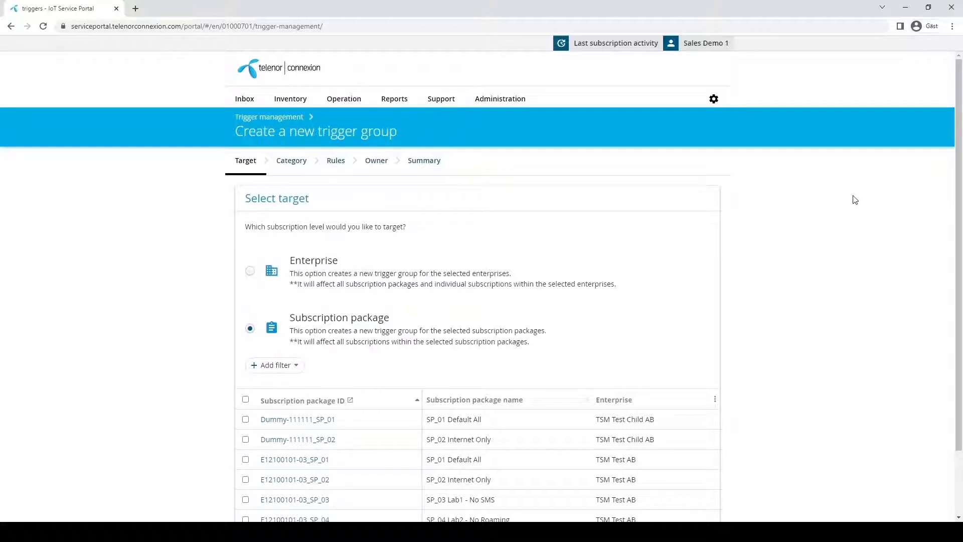
scroll(855, 198, "down", 2)
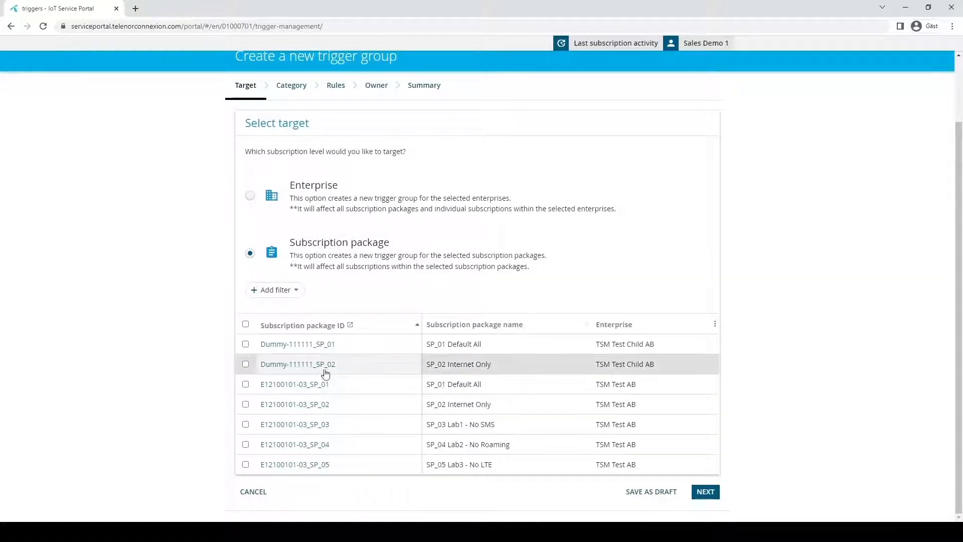
left_click(245, 343)
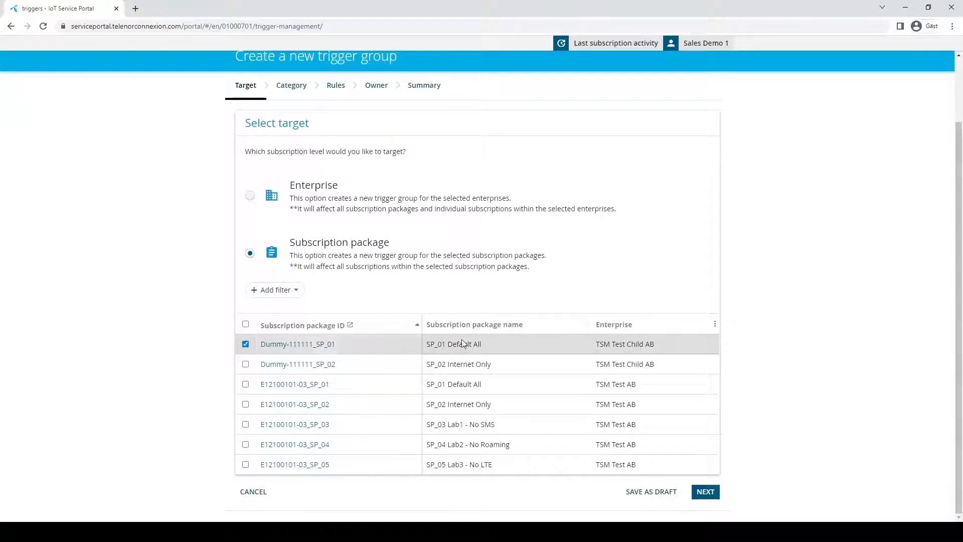
left_click(705, 492)
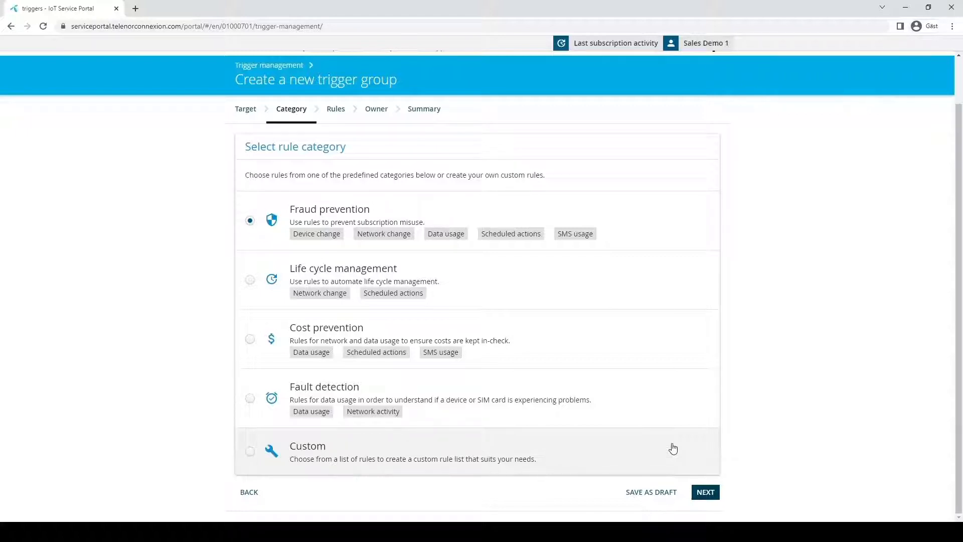
left_click(673, 448)
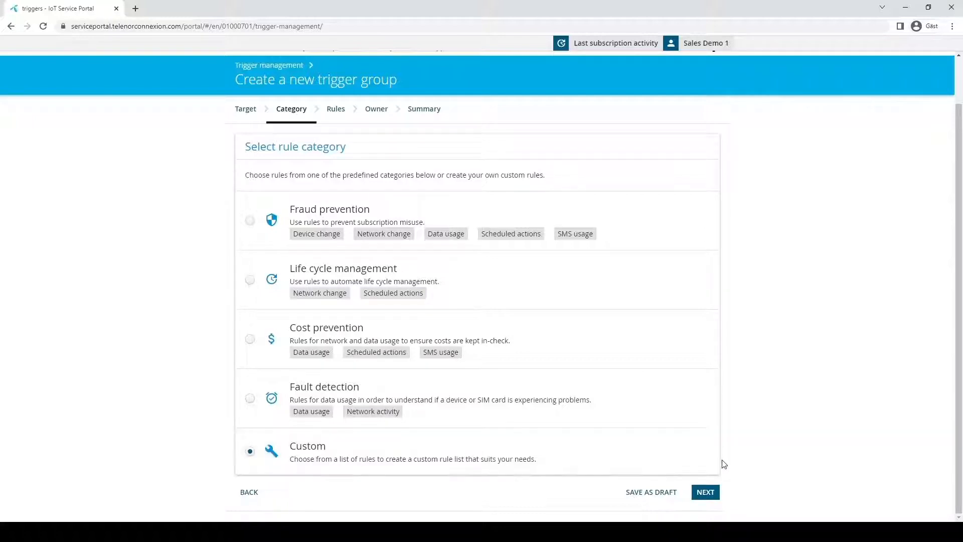
left_click(705, 492)
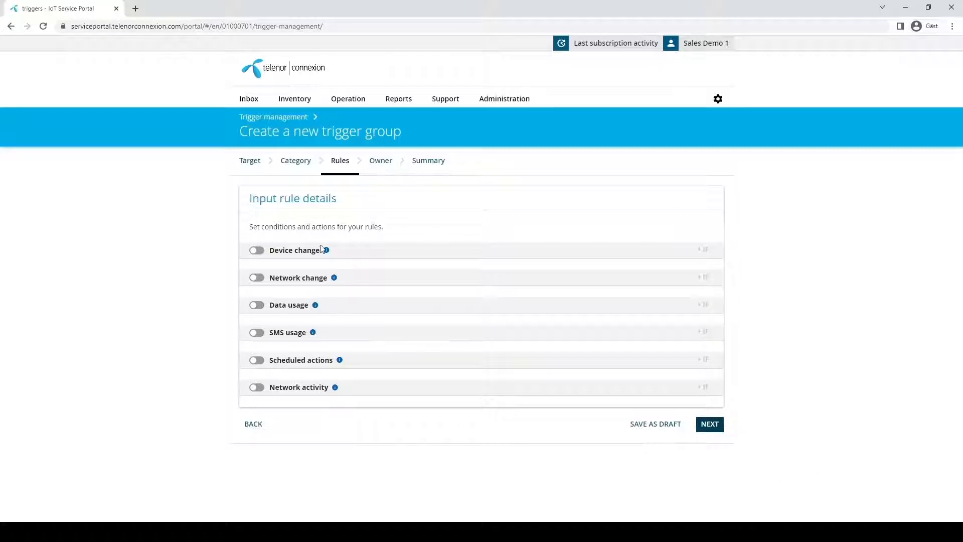
Enable the Device change rule to send a notification if the device does not match the assigned device.
left_click(256, 251)
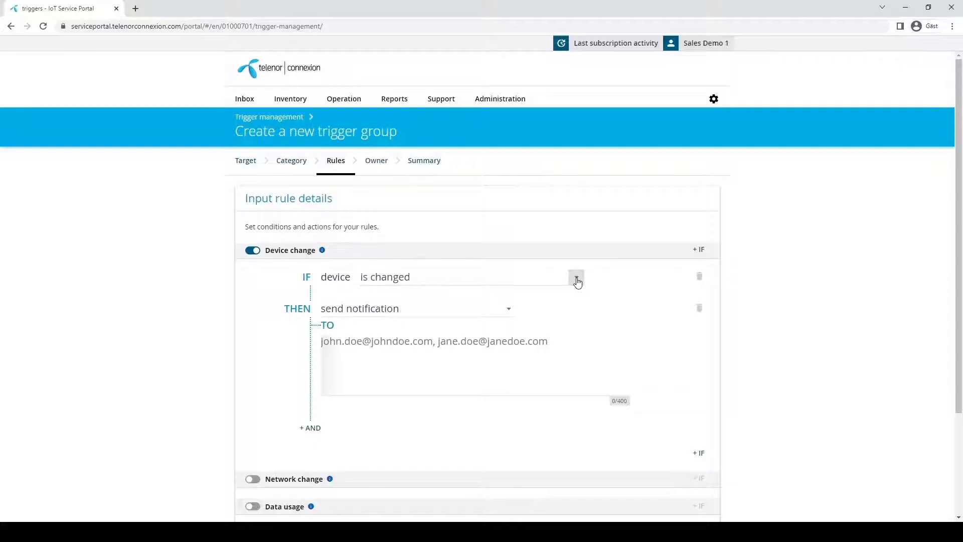
left_click(577, 282)
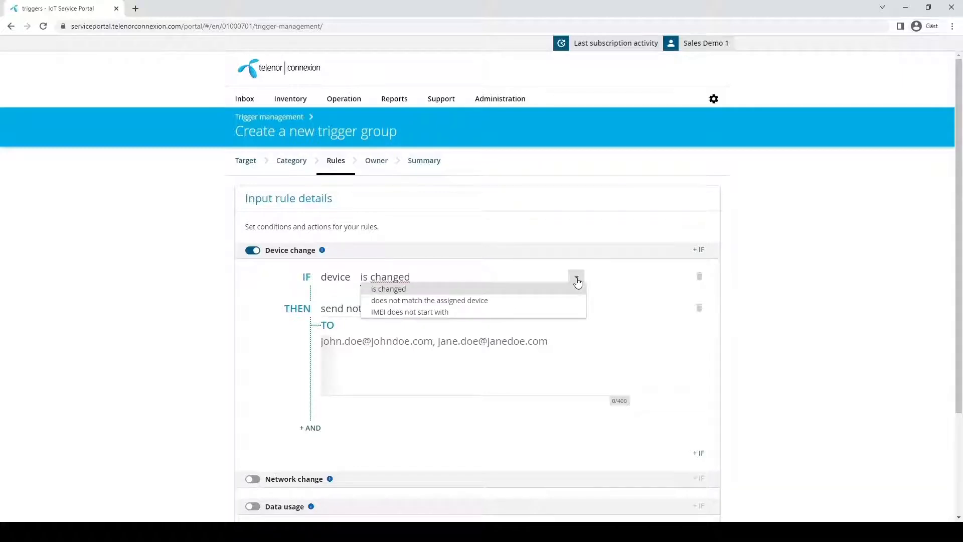
left_click(544, 301)
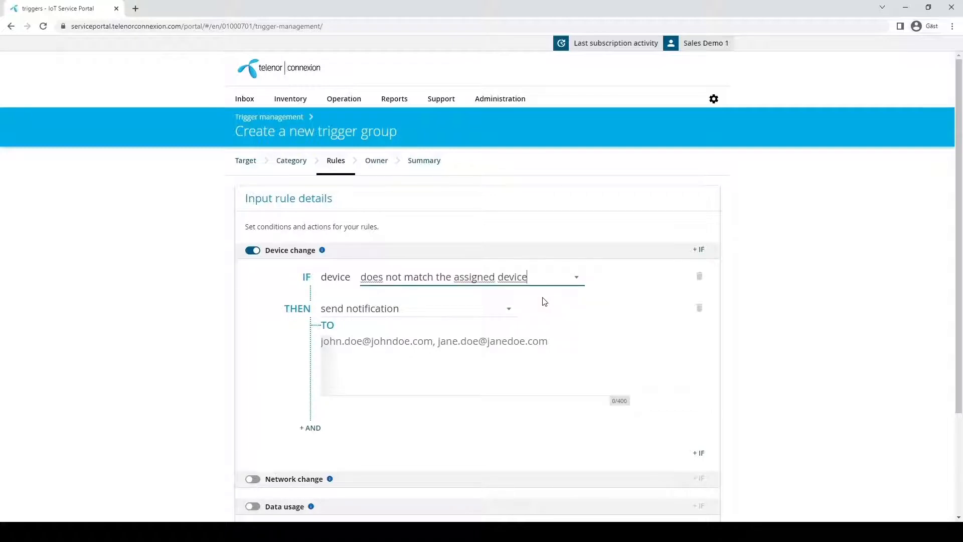
left_click(545, 300)
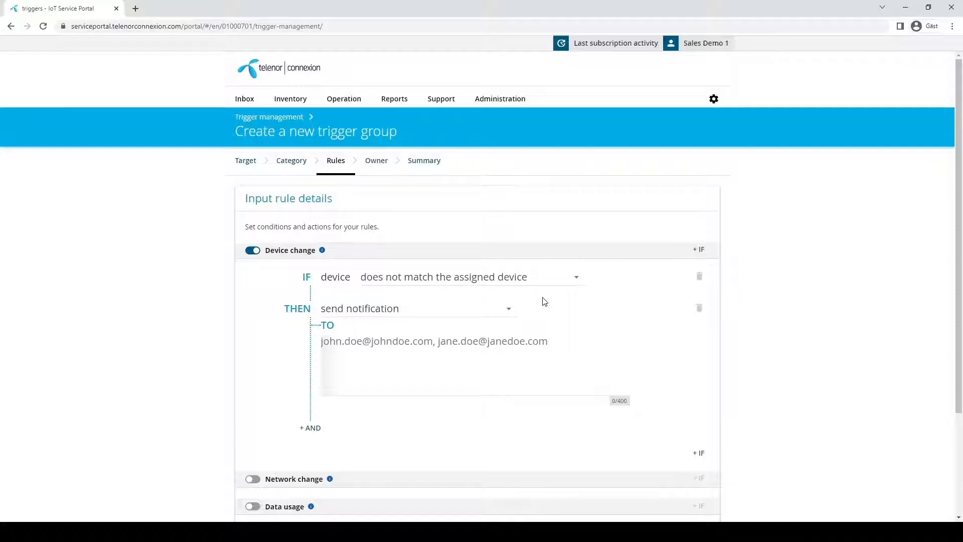
left_click(509, 309)
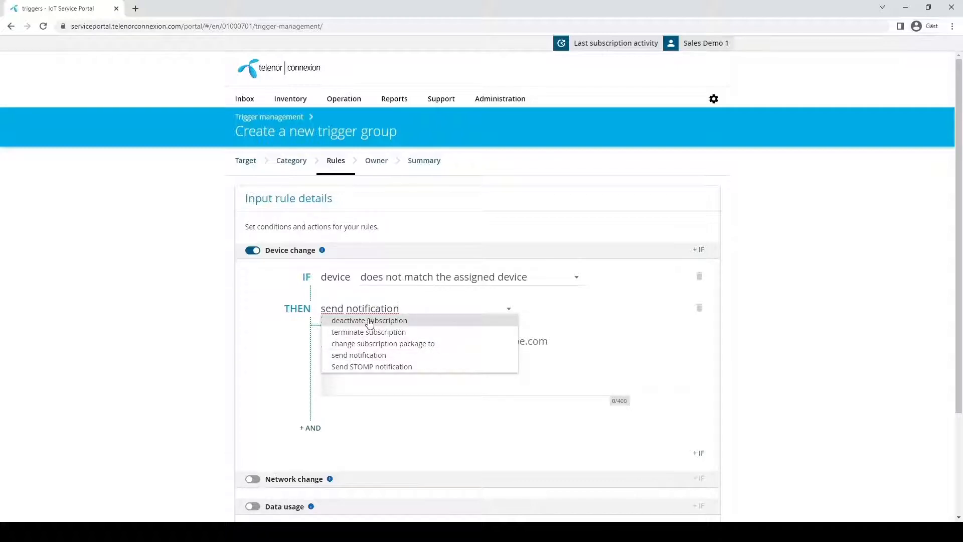
left_click(361, 354)
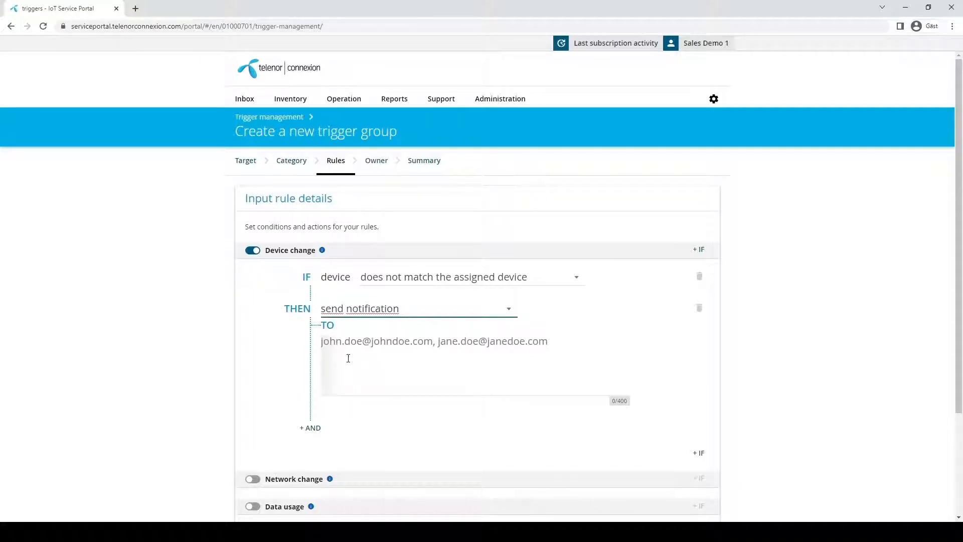
Add a second action to the Device change rule that deactivates the subscription.
left_click(309, 428)
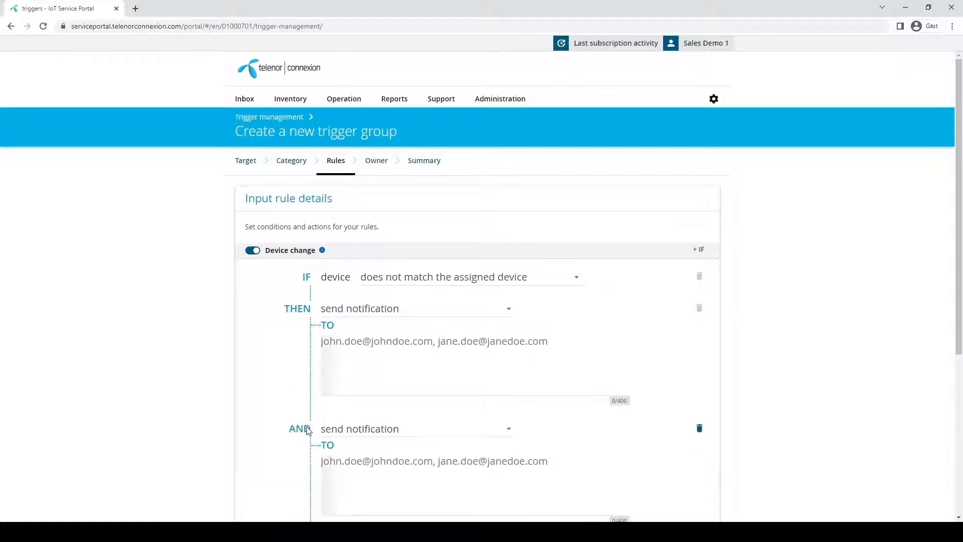
scroll(252, 408, "down", 2)
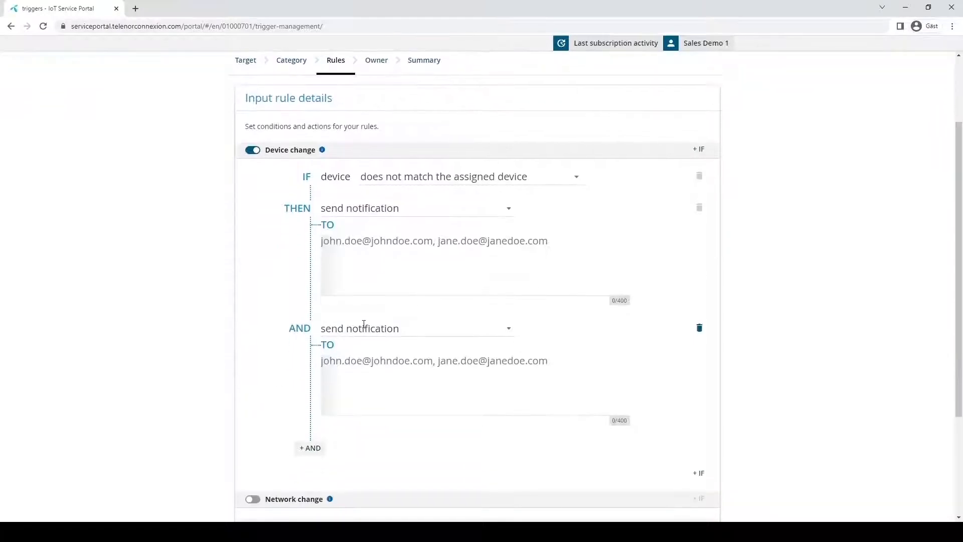
left_click(509, 330)
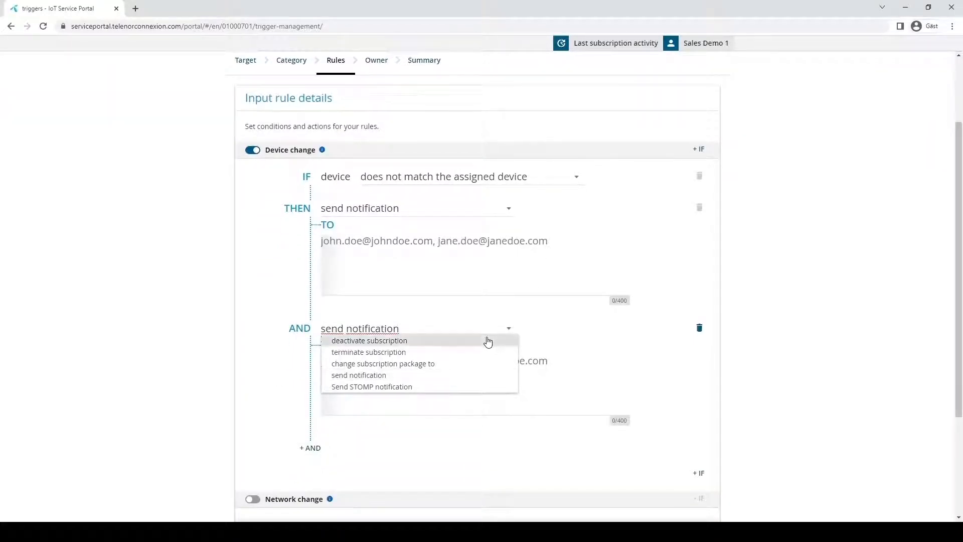
left_click(488, 342)
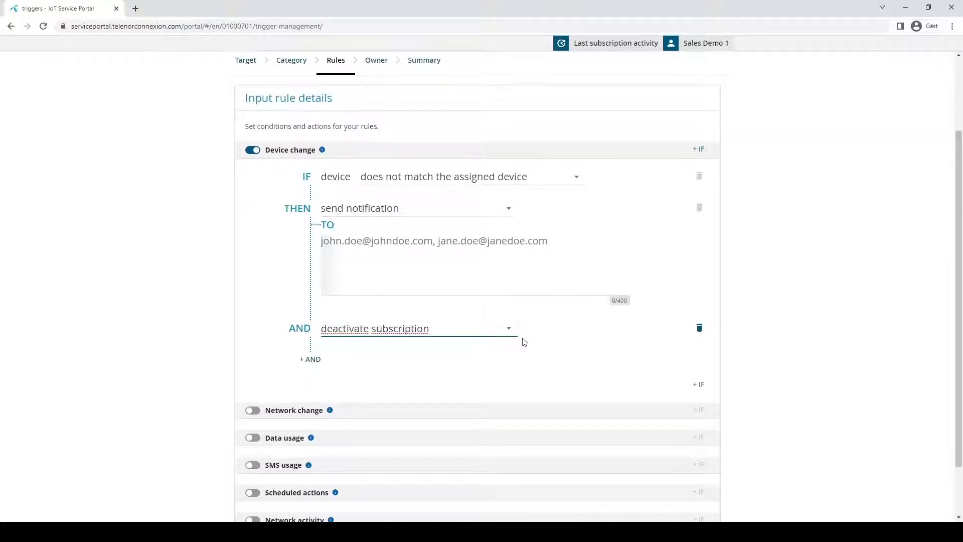
left_click(549, 340)
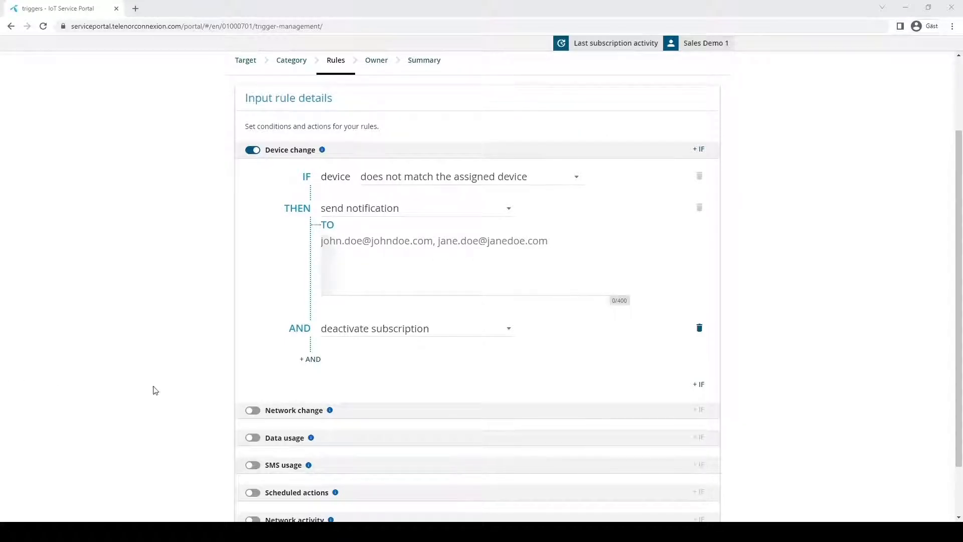
Enable the Network change rule to send a notification if the network is any in Australia (505).
left_click(248, 410)
scroll(155, 399, "down", 4)
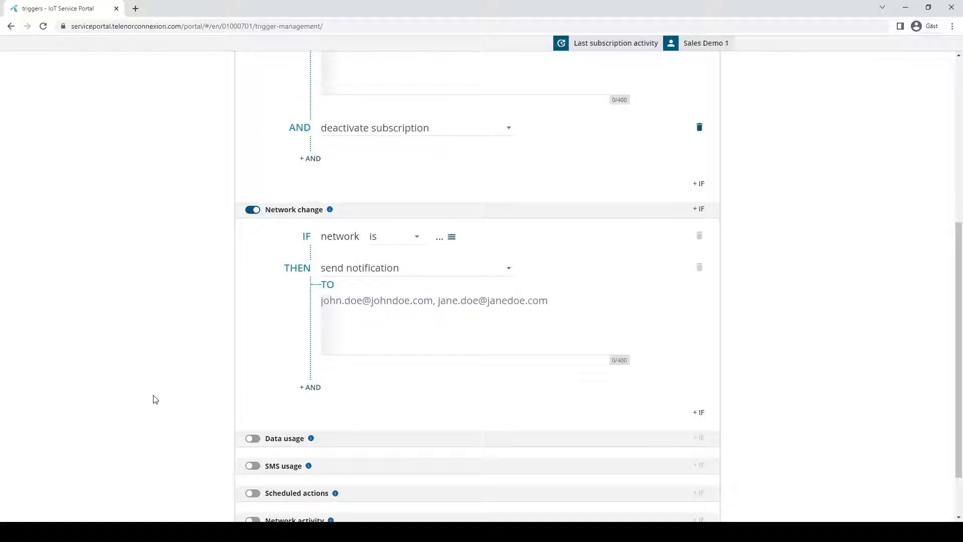
left_click(416, 236)
left_click(406, 249)
left_click(451, 237)
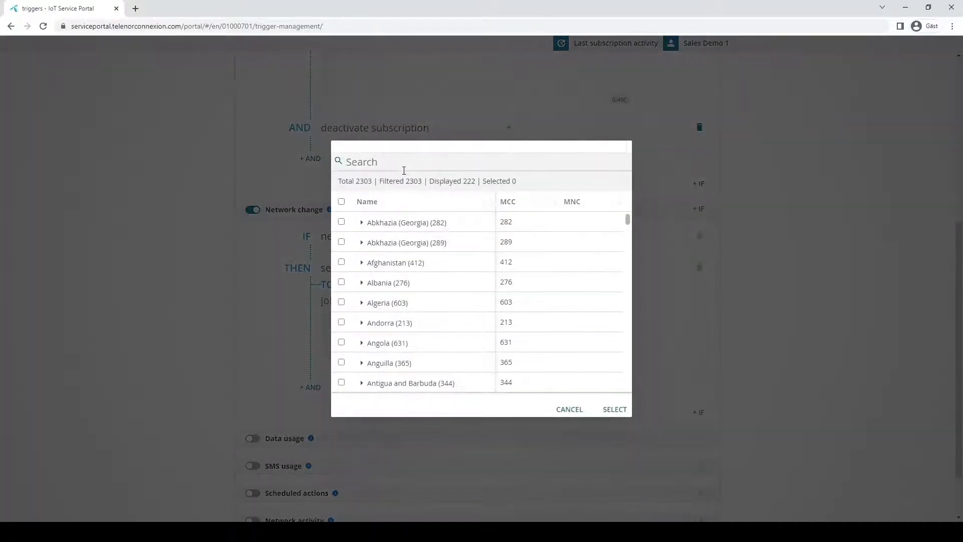
type("austr")
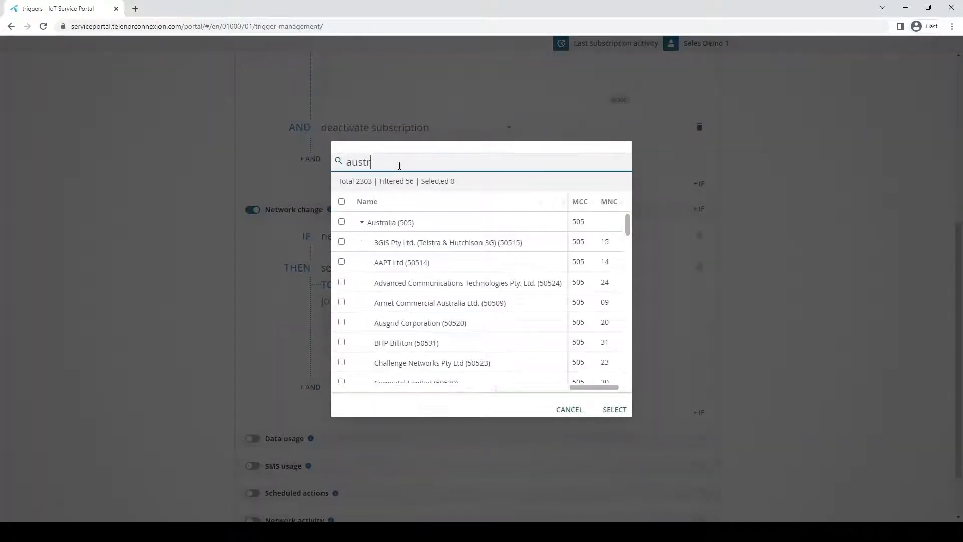
left_click(341, 222)
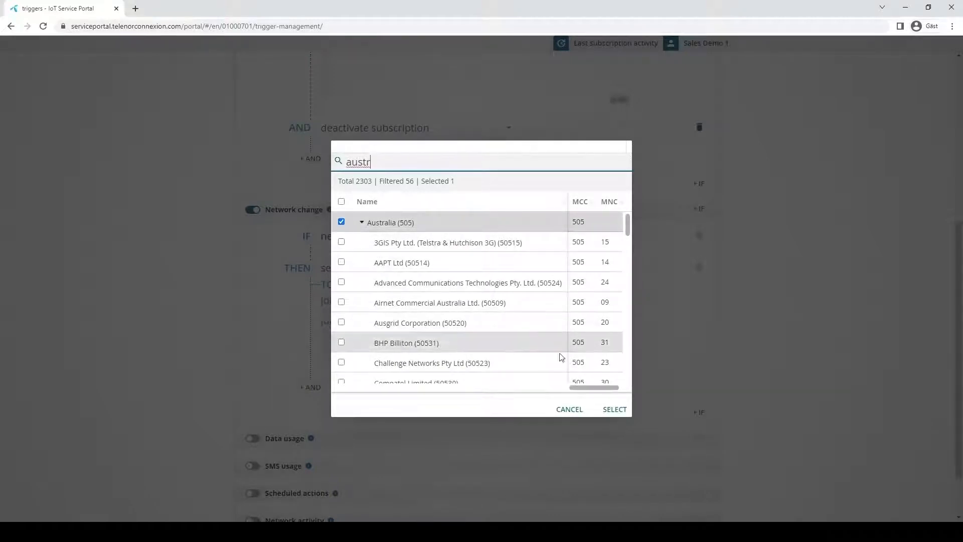
left_click(615, 409)
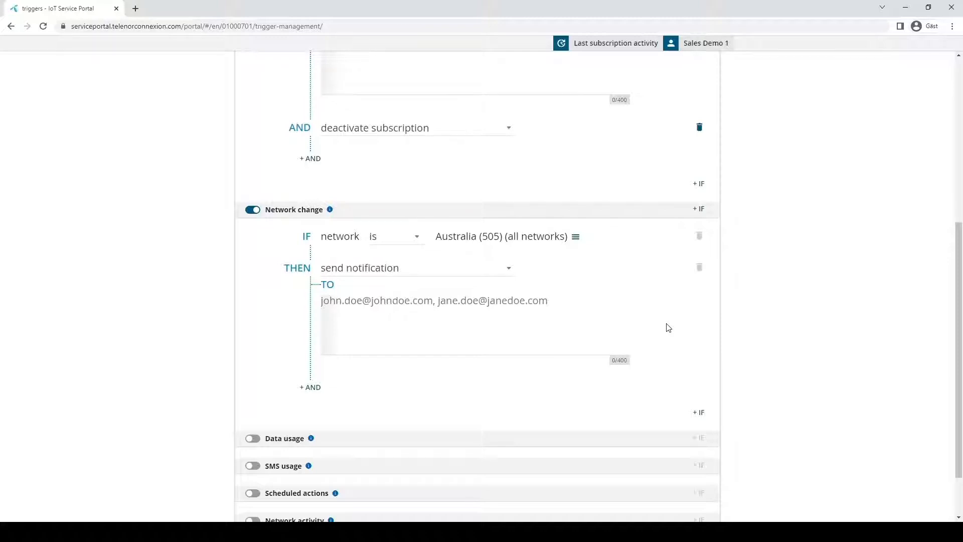
left_click(510, 269)
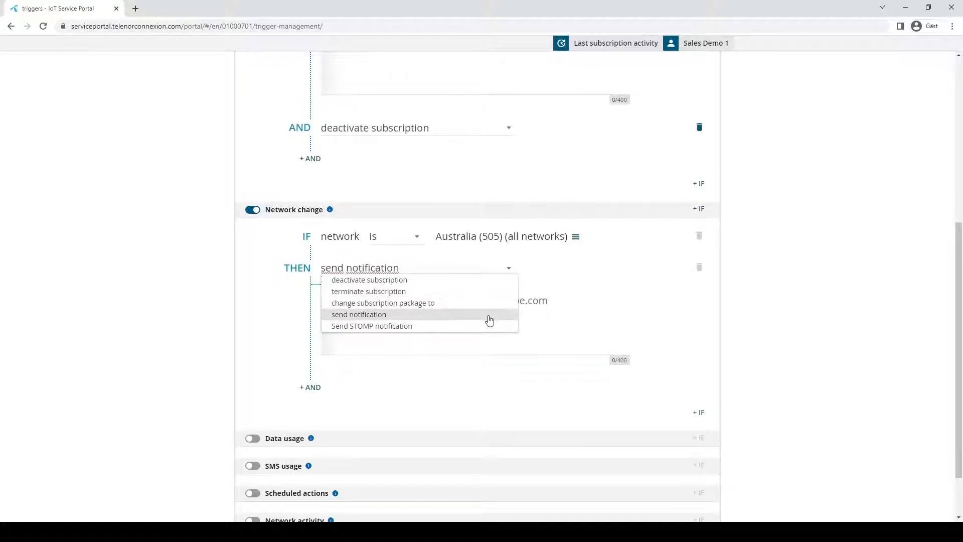
left_click(597, 300)
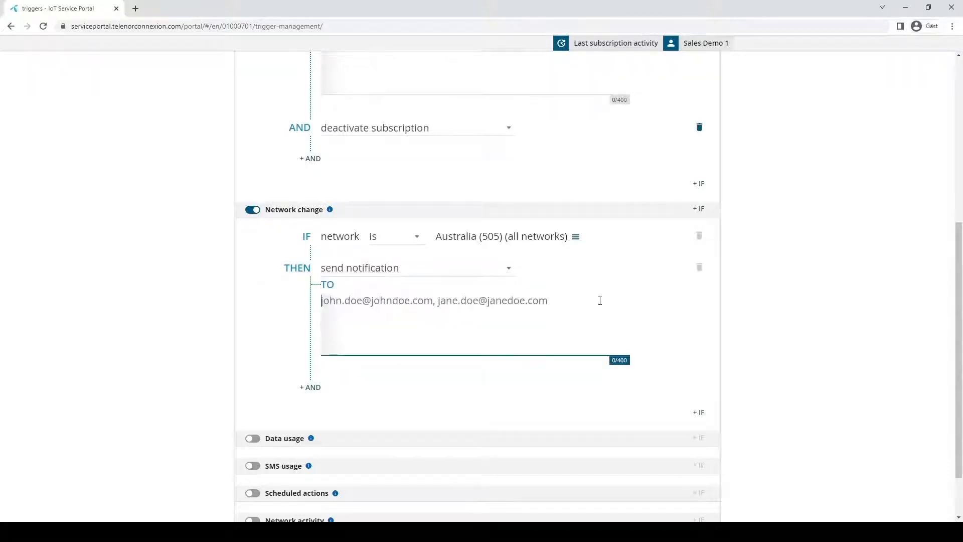
Enable the Data usage rule to send a notification when data per subscription exceeds 10 MB from beginning of month.
scroll(595, 304, "down", 1)
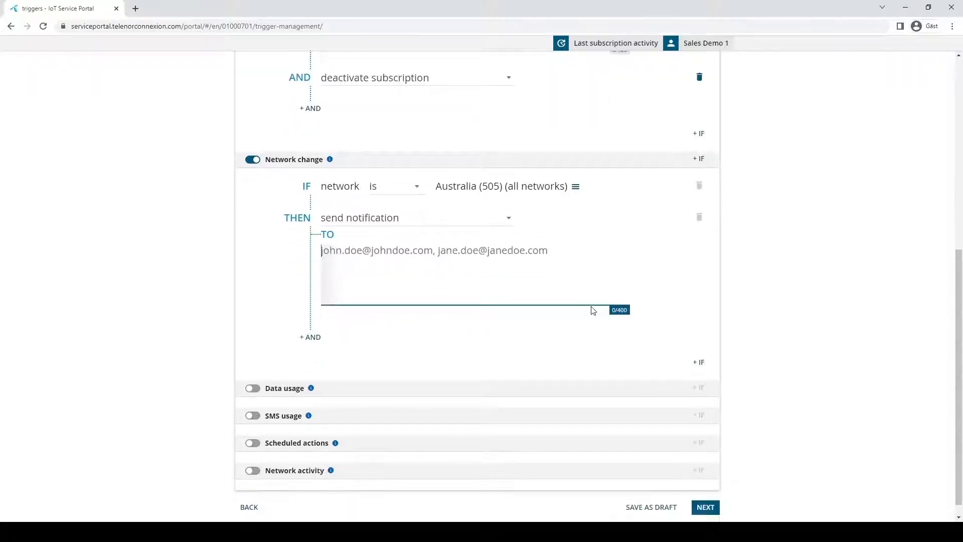
left_click(252, 373)
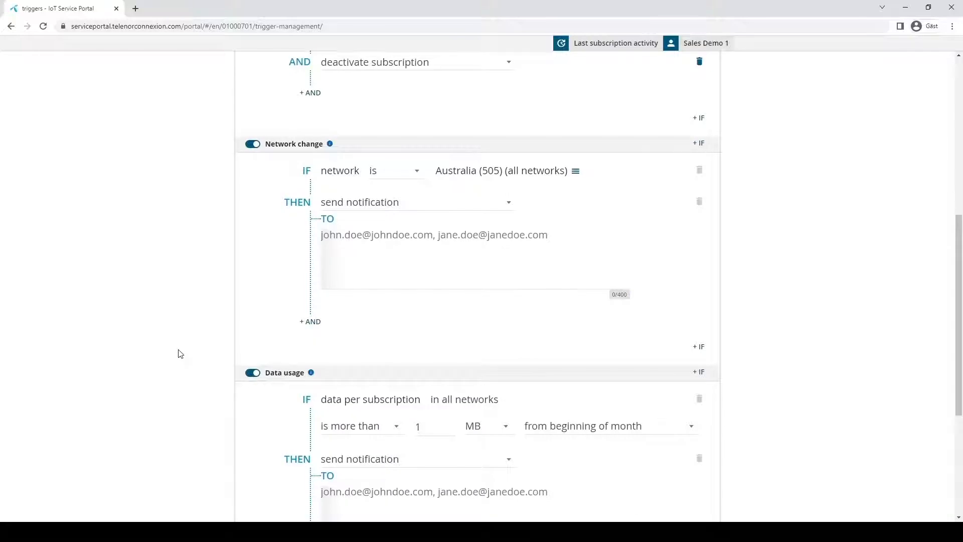
scroll(179, 351, "down", 3)
scroll(179, 351, "down", 1)
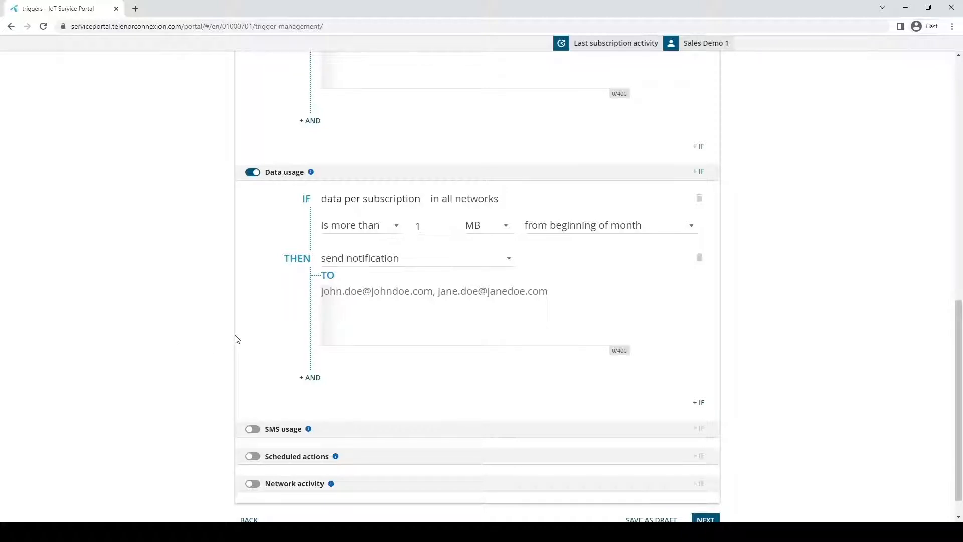
left_click(426, 227)
type("0")
left_click(505, 226)
left_click(490, 261)
left_click(582, 265)
left_click(507, 262)
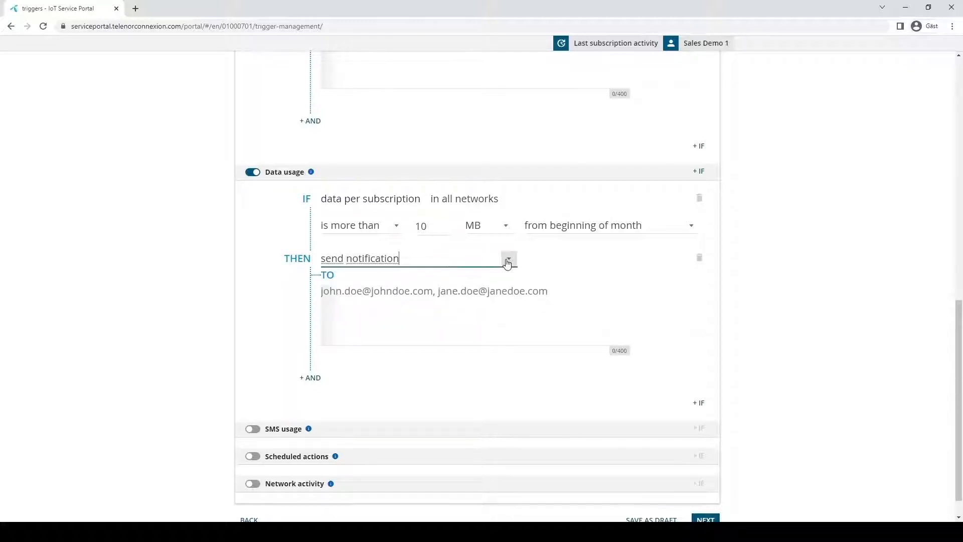
Add a second action to the Data usage rule that changes the subscription package.
left_click(310, 377)
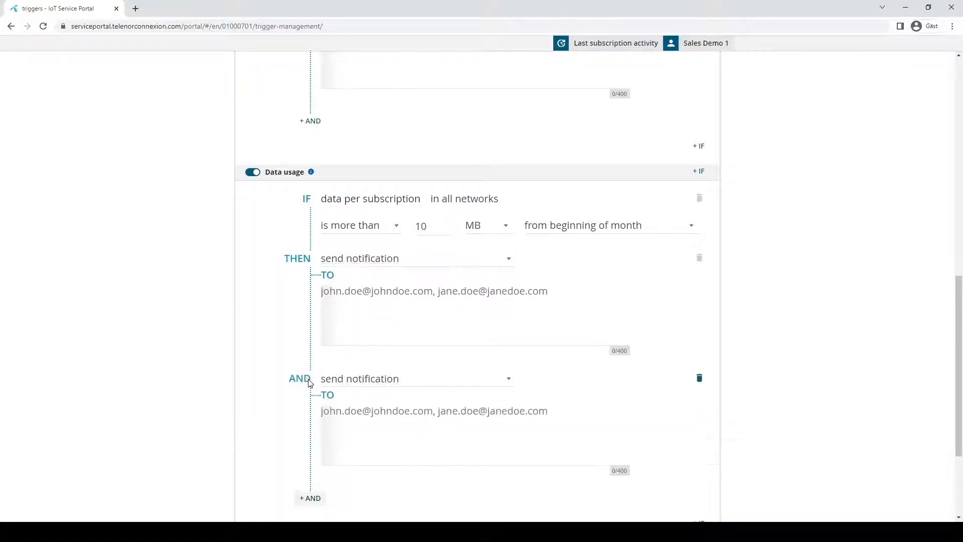
left_click(509, 379)
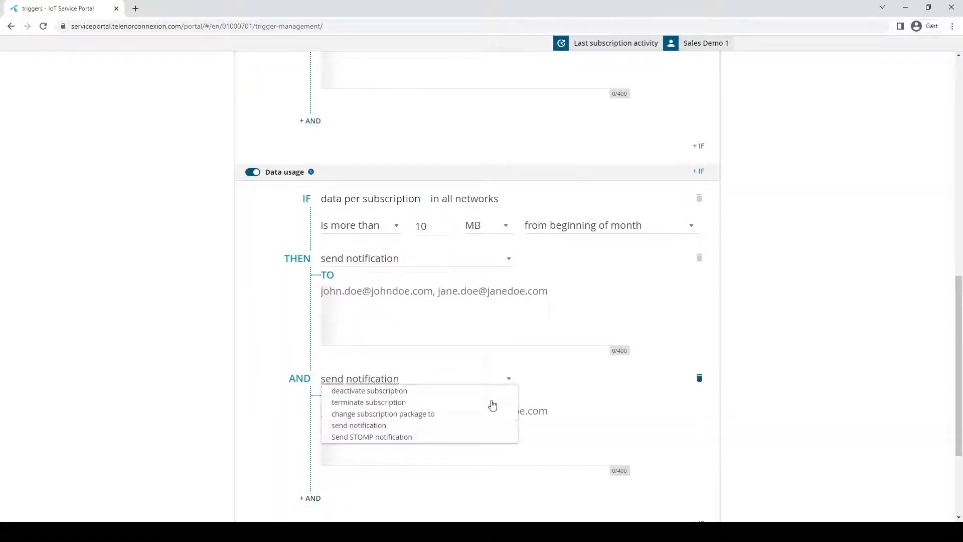
left_click(485, 414)
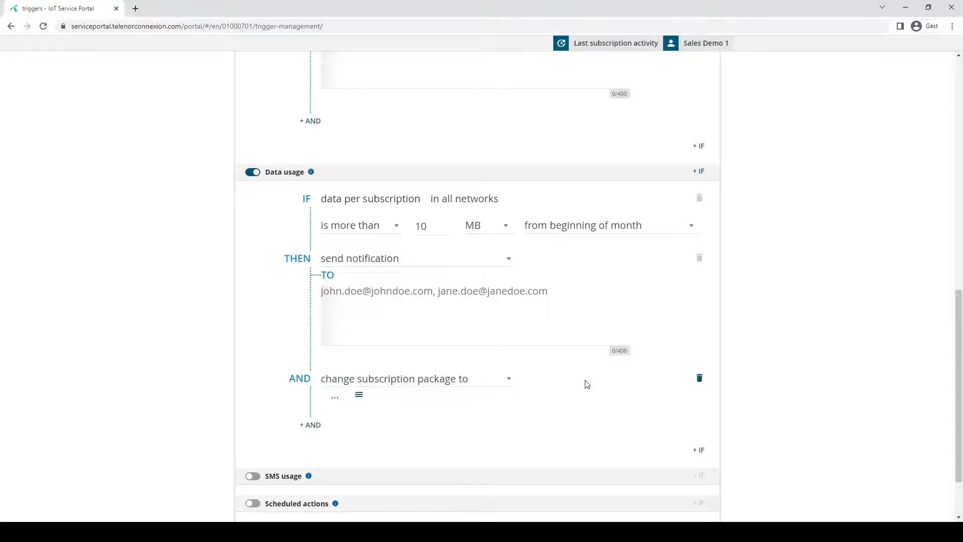
From the Data usage rule's target package selection, open Dummy-111111_SP_02 and review its subscription package details.
scroll(581, 384, "down", 1)
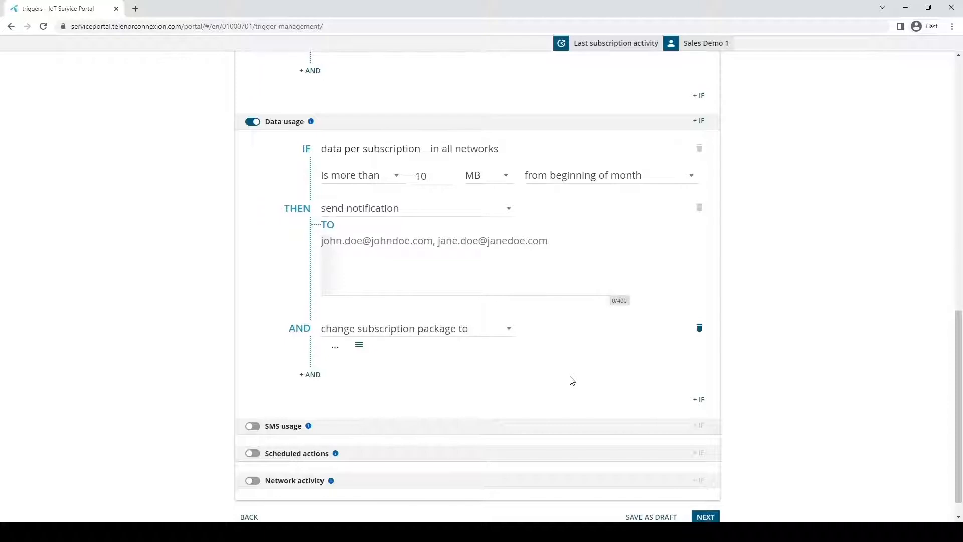
left_click(360, 345)
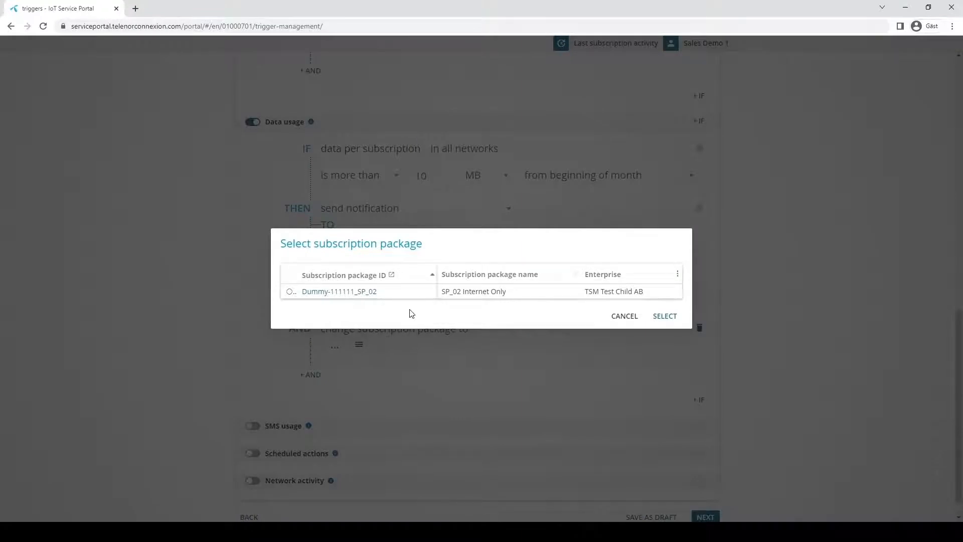
left_click(364, 292)
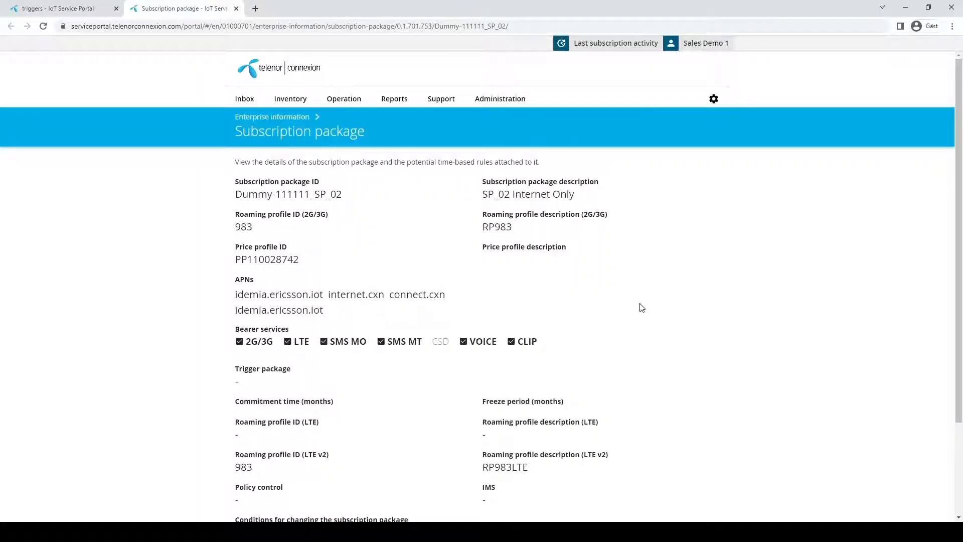
scroll(655, 312, "down", 3)
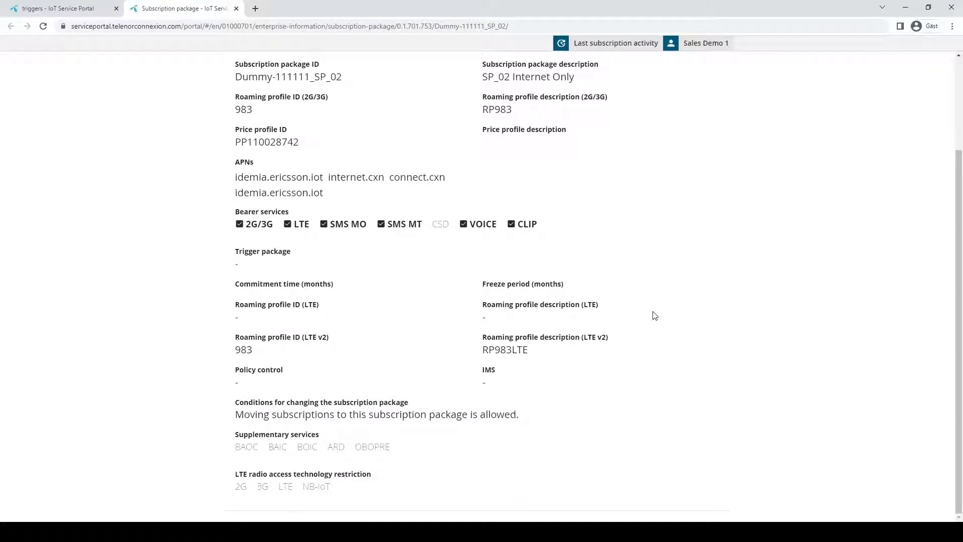
Finish reviewing the package details, close them, and select Dummy-111111_SP_02 as the Data usage rule's target subscription package.
scroll(655, 314, "up", 2)
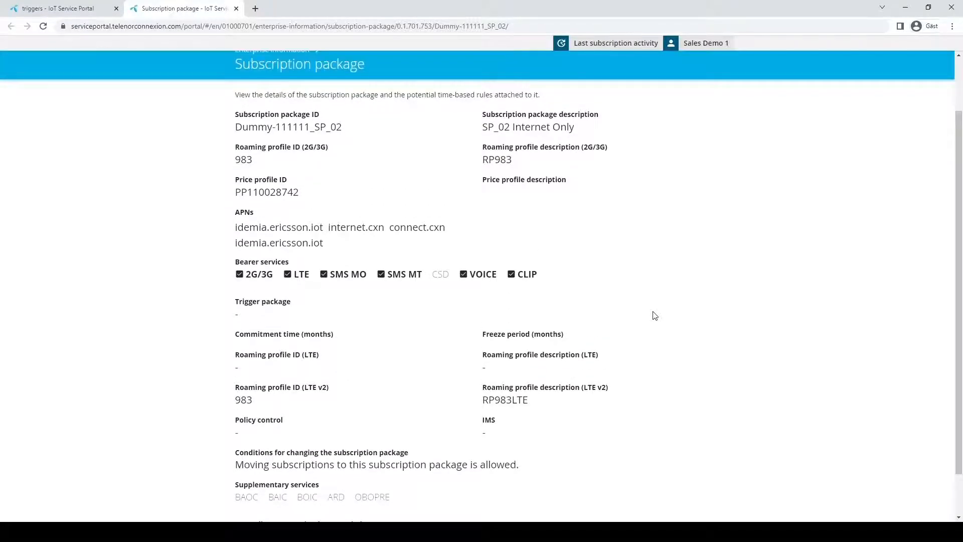
scroll(655, 315, "up", 1)
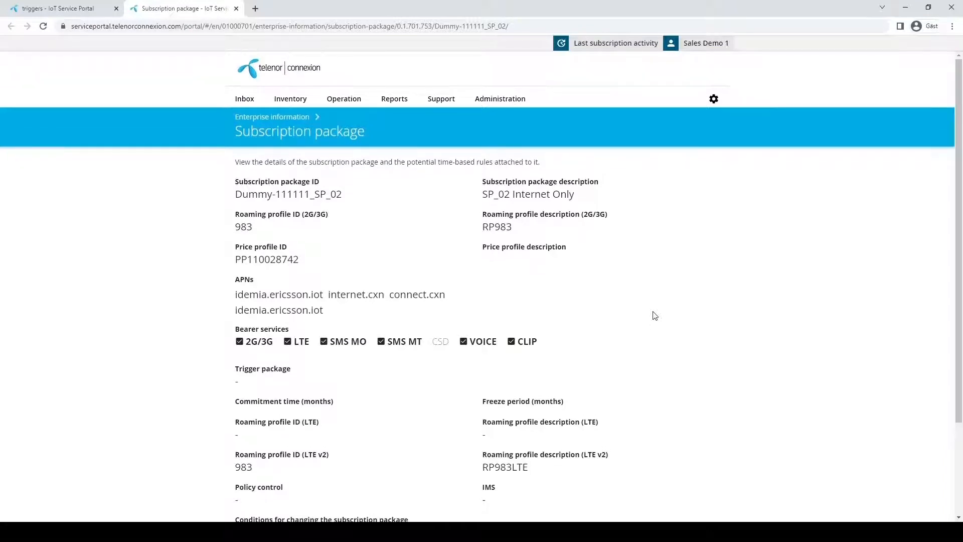
middle_click(163, 12)
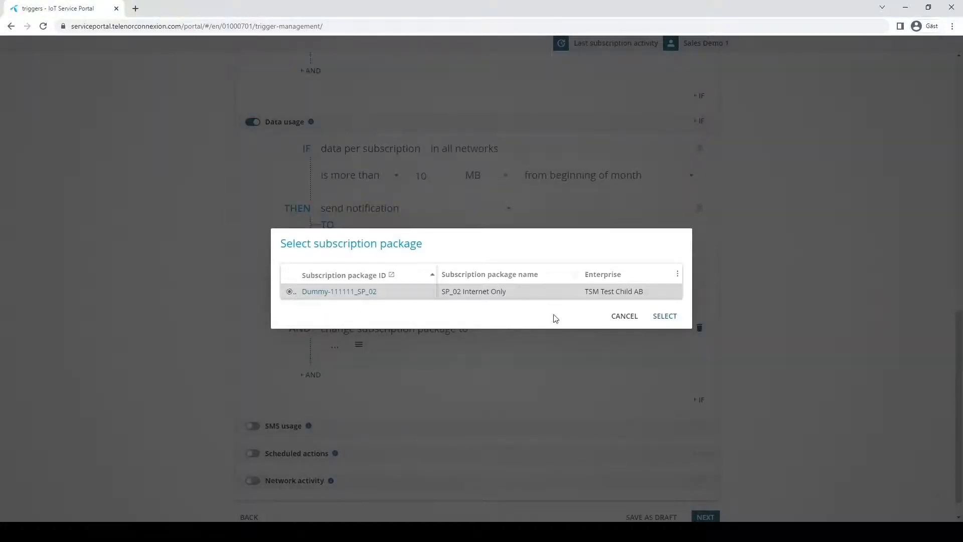
left_click(669, 318)
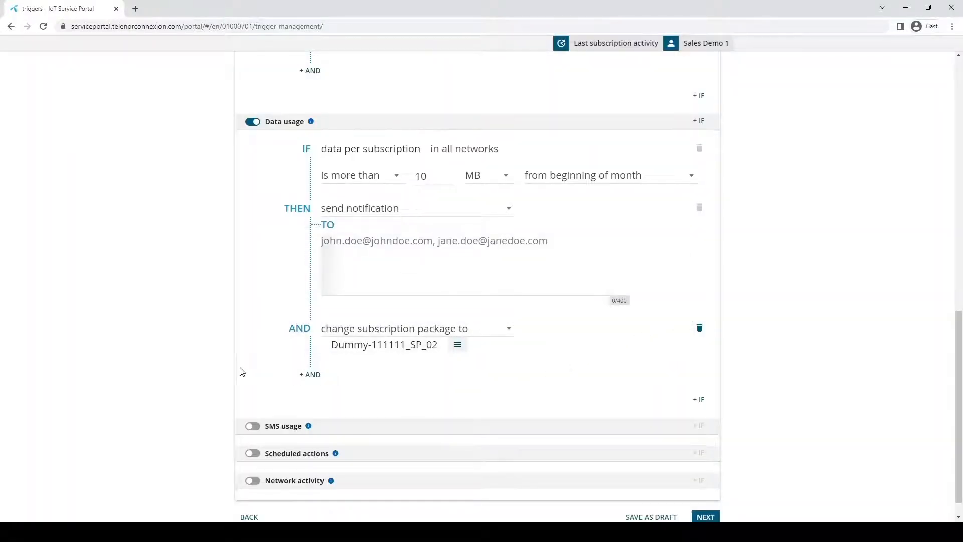
Enable the SMS usage rule with its default SMS MO count condition and send notification action.
left_click(252, 425)
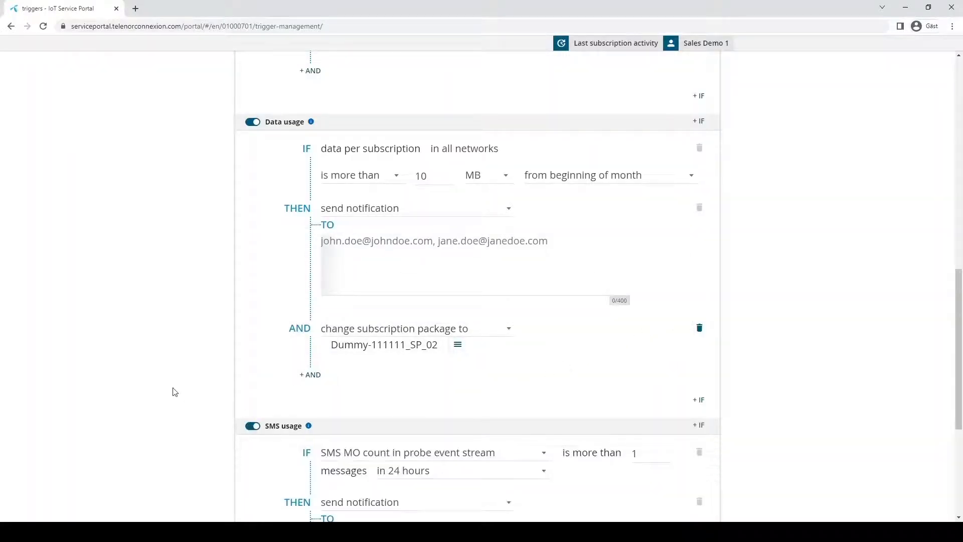
scroll(170, 387, "down", 3)
scroll(167, 386, "down", 2)
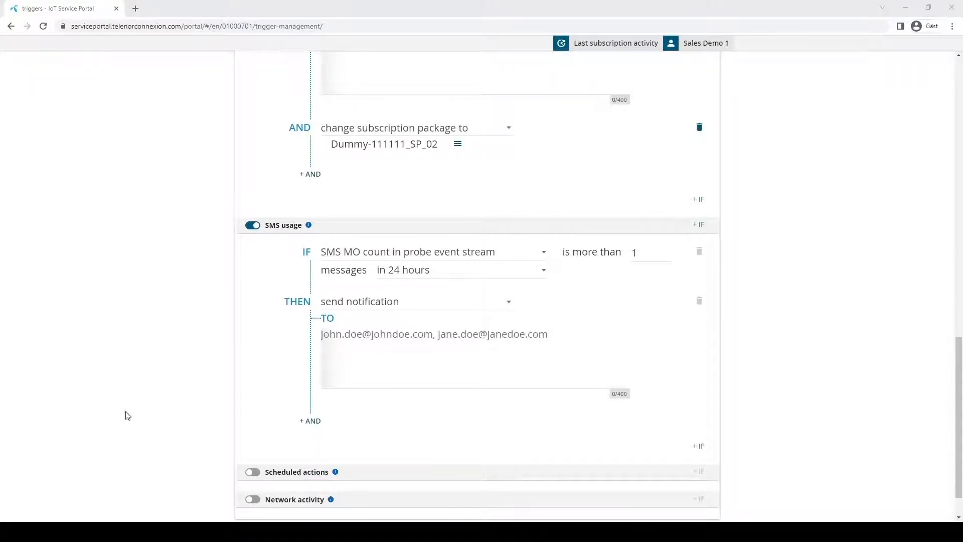
Enable the Scheduled actions rule and set its condition to time since last provisioning.
left_click(255, 474)
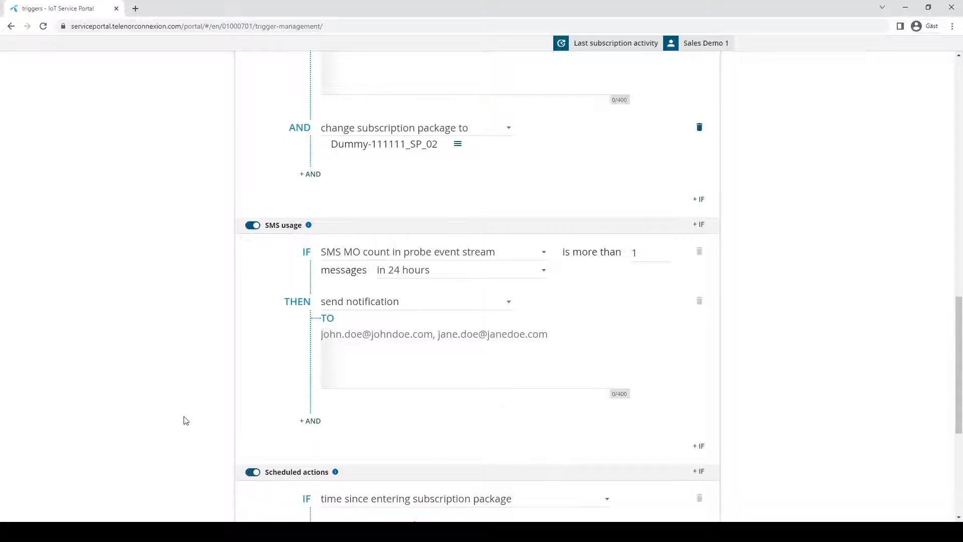
scroll(183, 419, "down", 4)
scroll(185, 417, "down", 2)
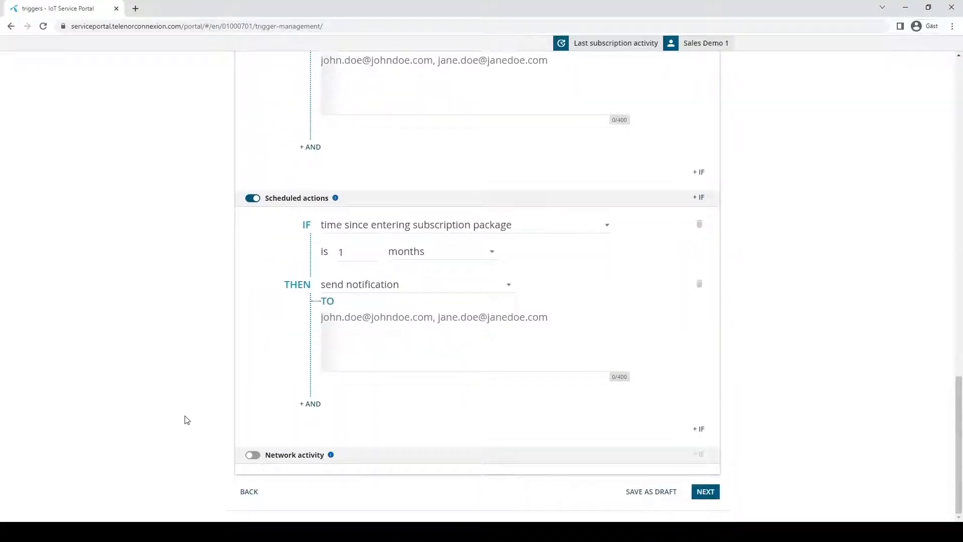
left_click(608, 227)
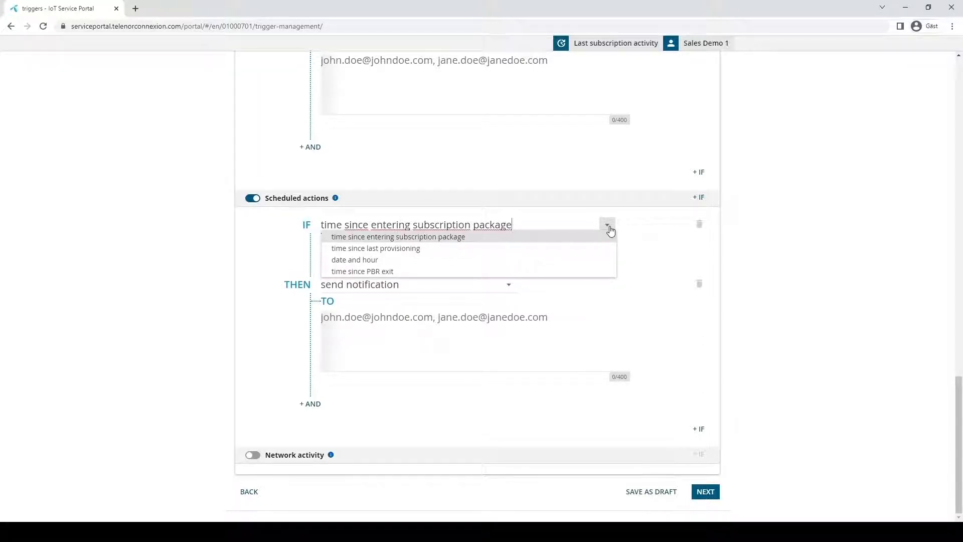
left_click(557, 252)
Set the Scheduled actions period to 12 months and look through the available actions, keeping send notification.
left_click(361, 255)
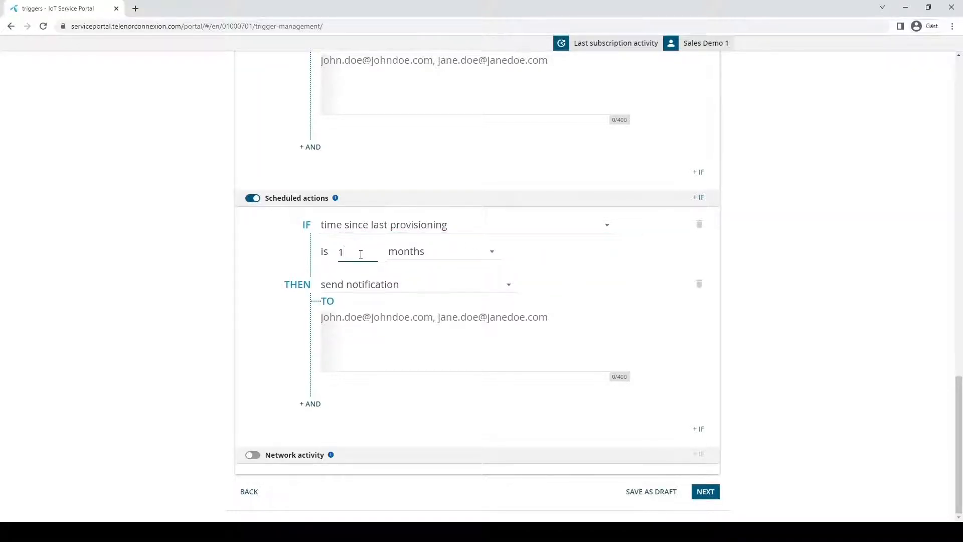
type("2")
left_click(491, 251)
left_click(491, 251)
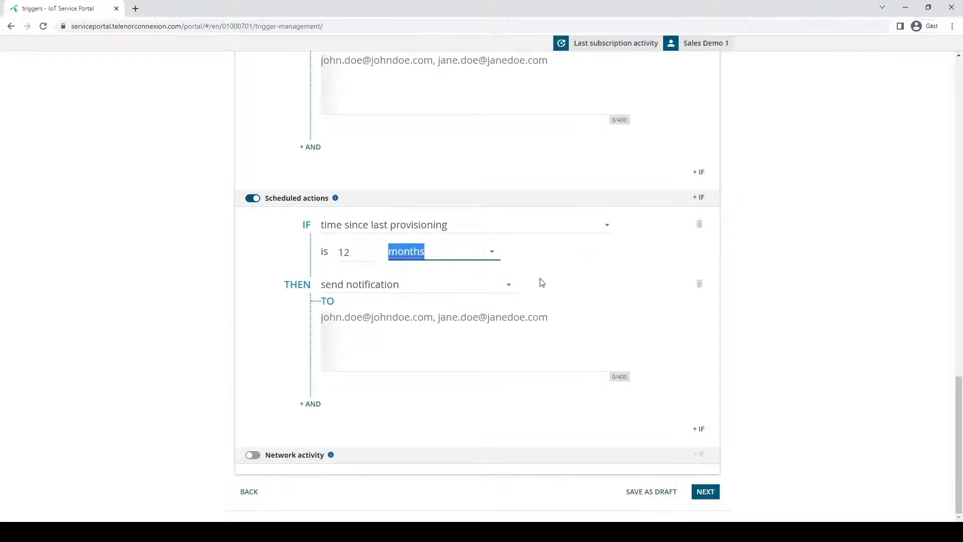
left_click(508, 285)
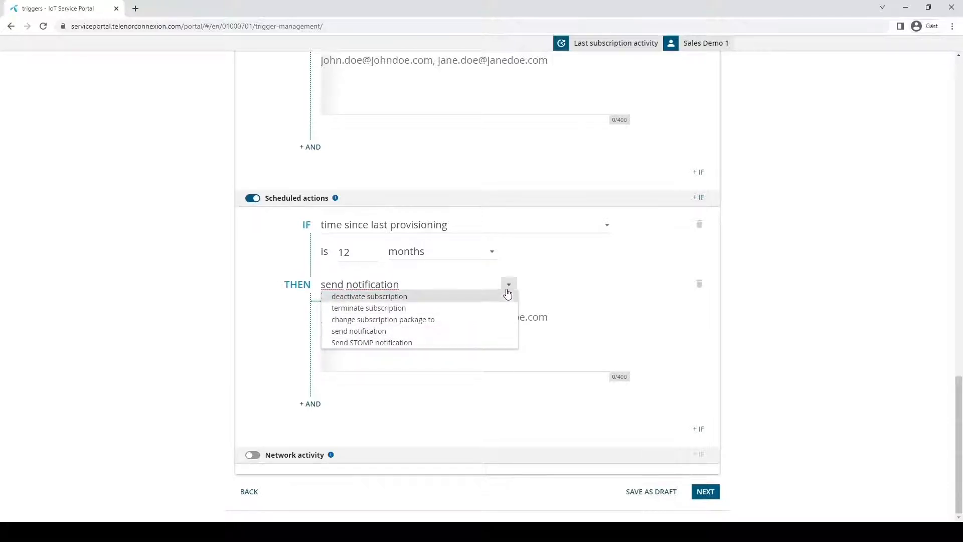
left_click(507, 285)
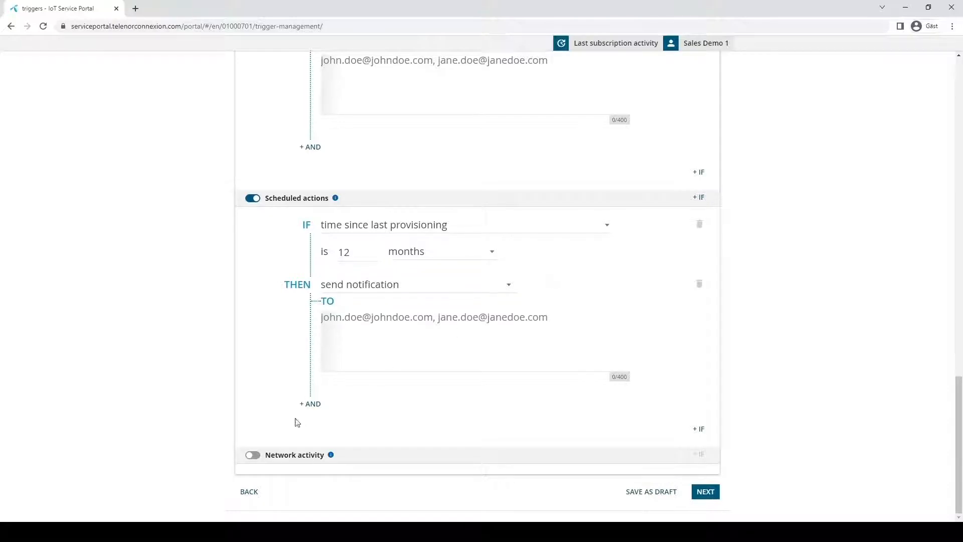
Enable the Network activity rule for no probe and CDR events in one day and check its available actions.
left_click(253, 455)
scroll(155, 359, "down", 4)
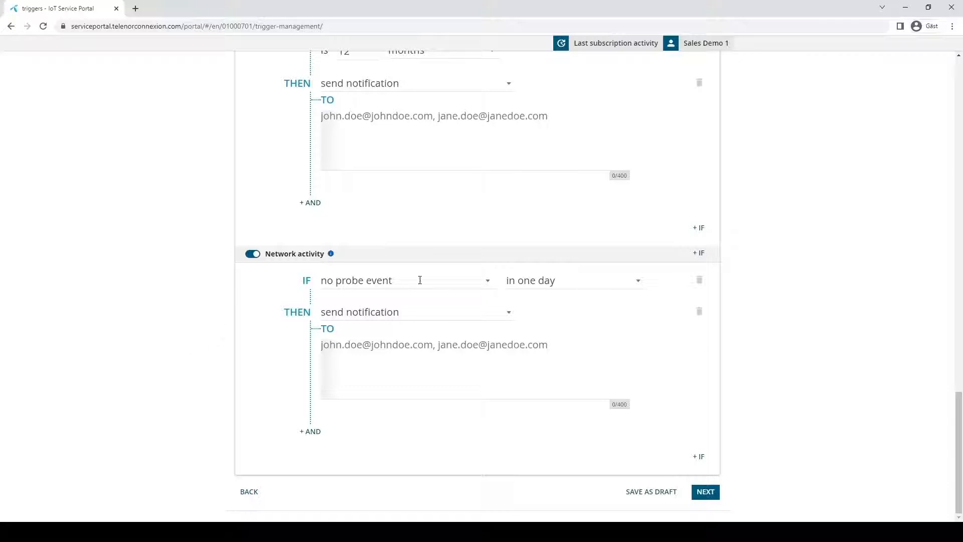
left_click(486, 283)
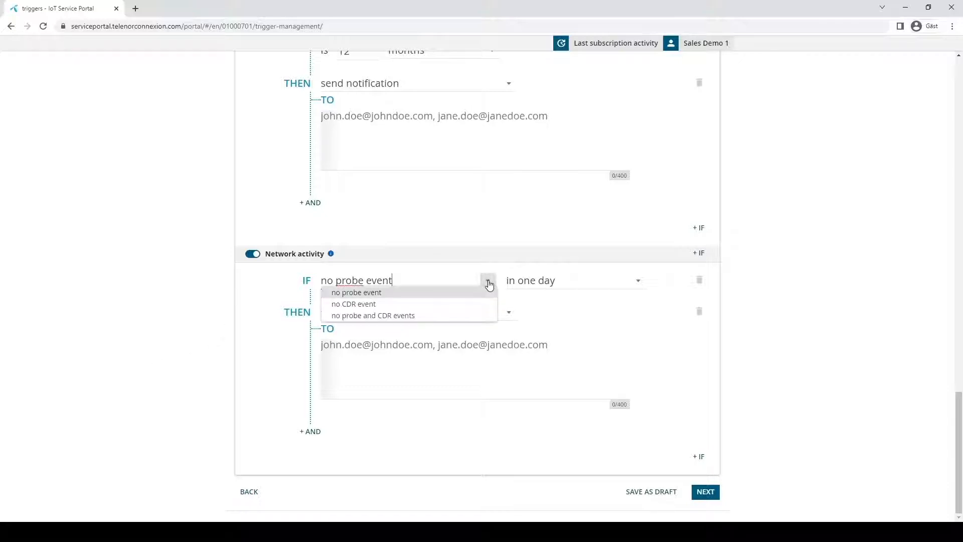
left_click(461, 315)
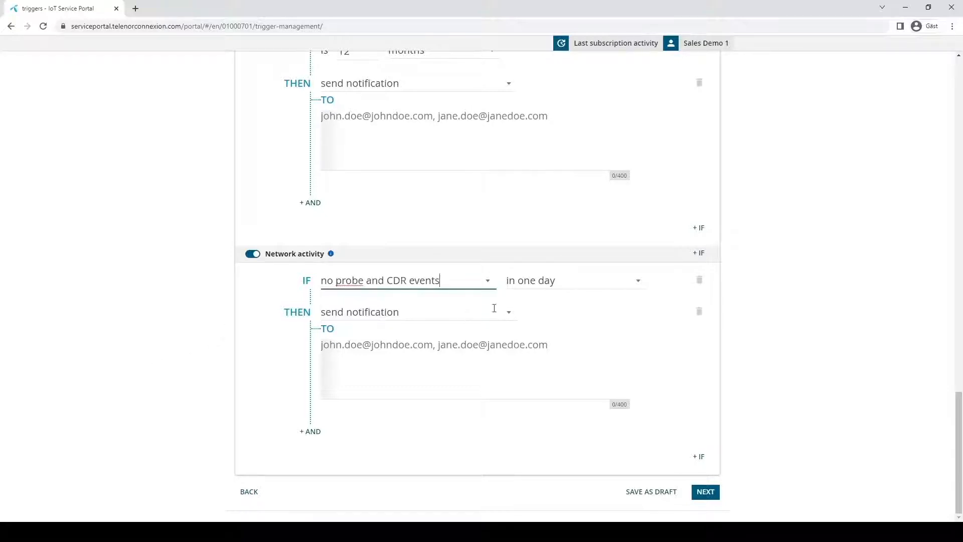
left_click(637, 281)
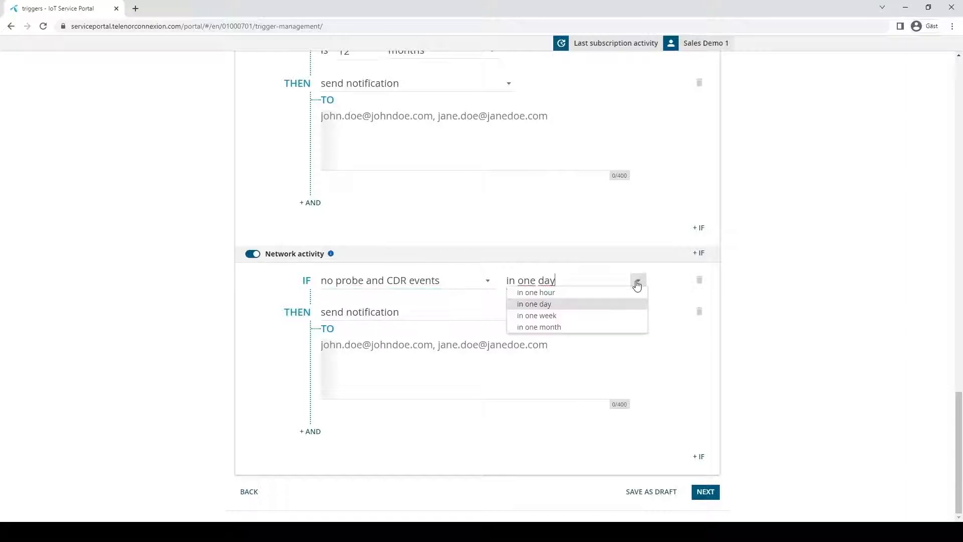
left_click(592, 307)
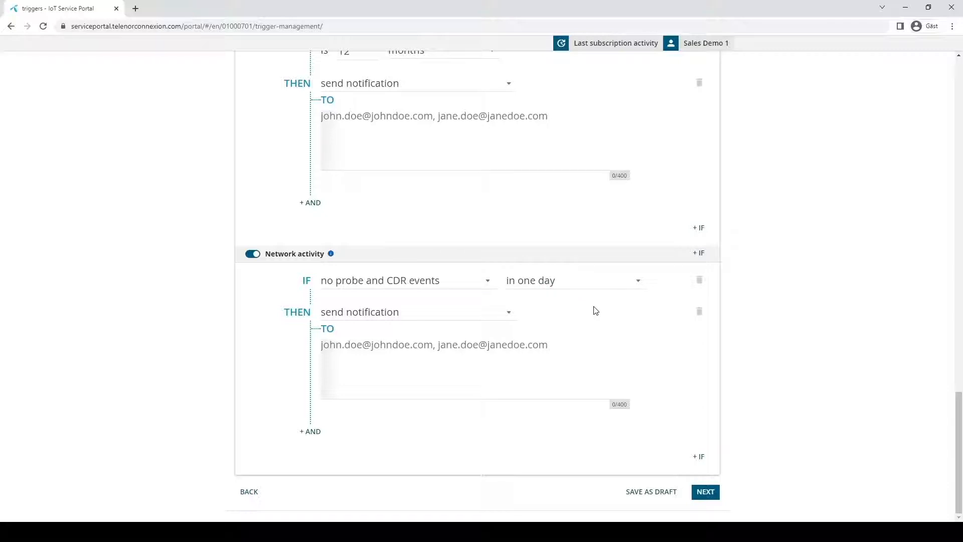
left_click(508, 312)
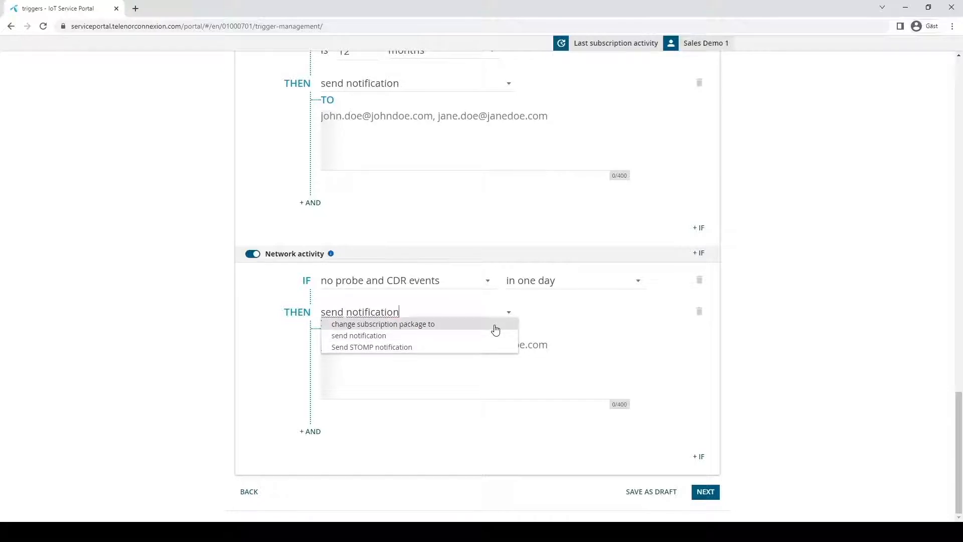
left_click(495, 329)
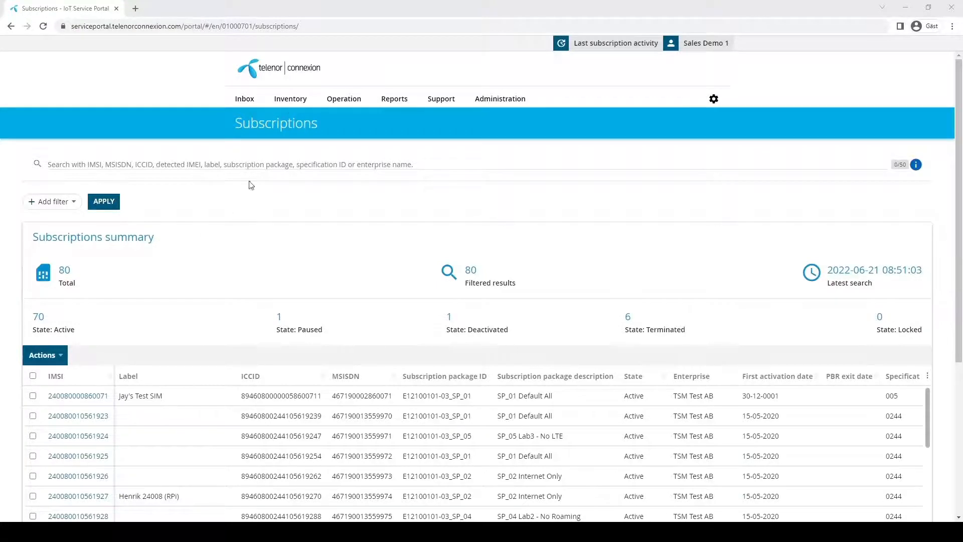
Open the SIM order form and select TSM Test AB as the enterprise.
left_click(292, 100)
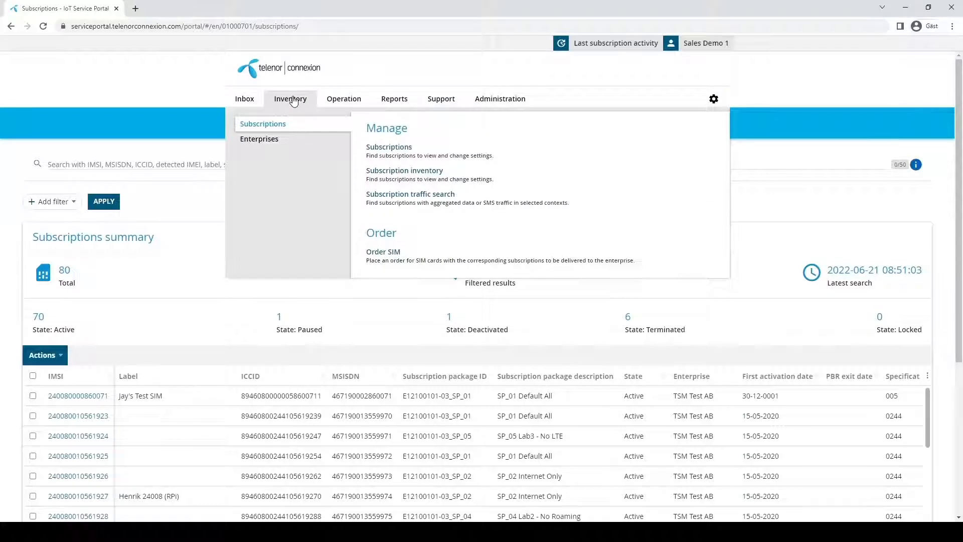
left_click(386, 261)
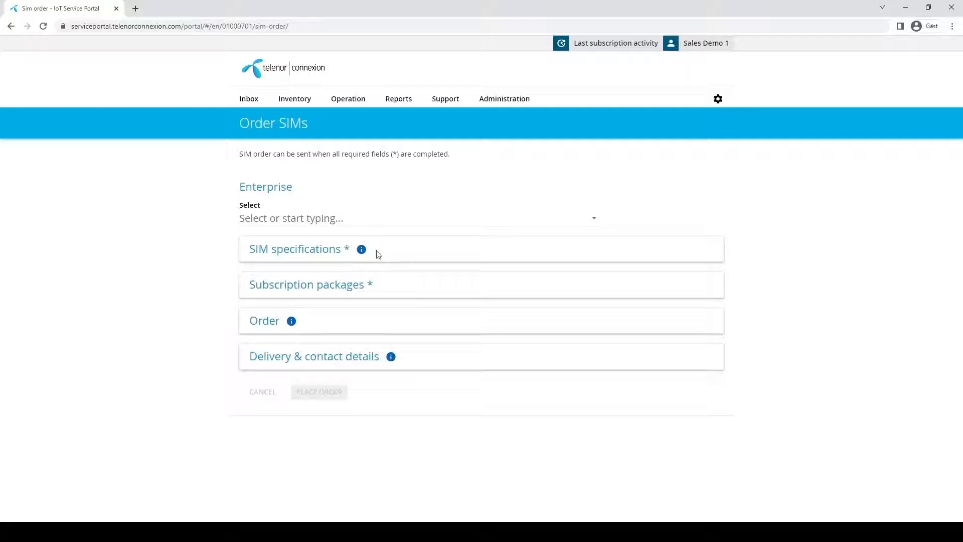
left_click(340, 222)
type("TSM")
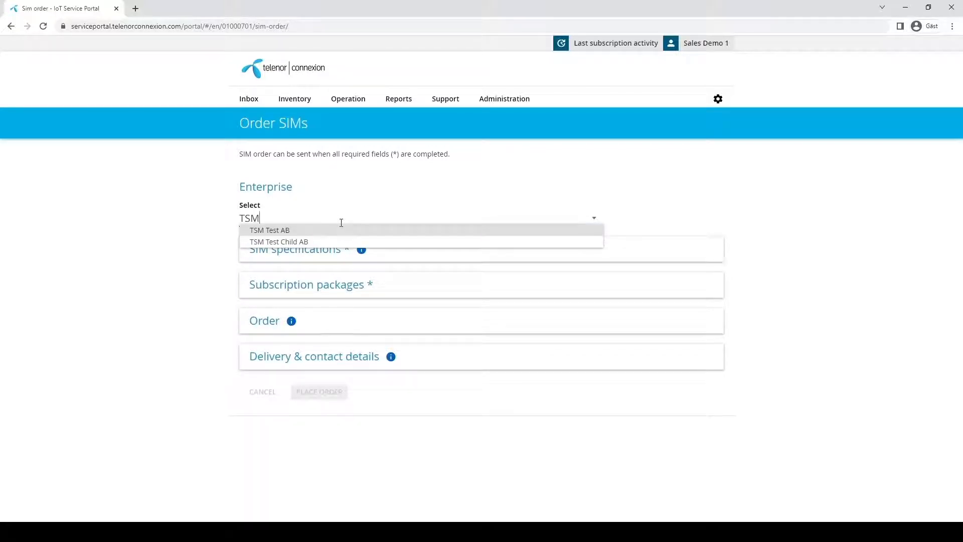
left_click(331, 230)
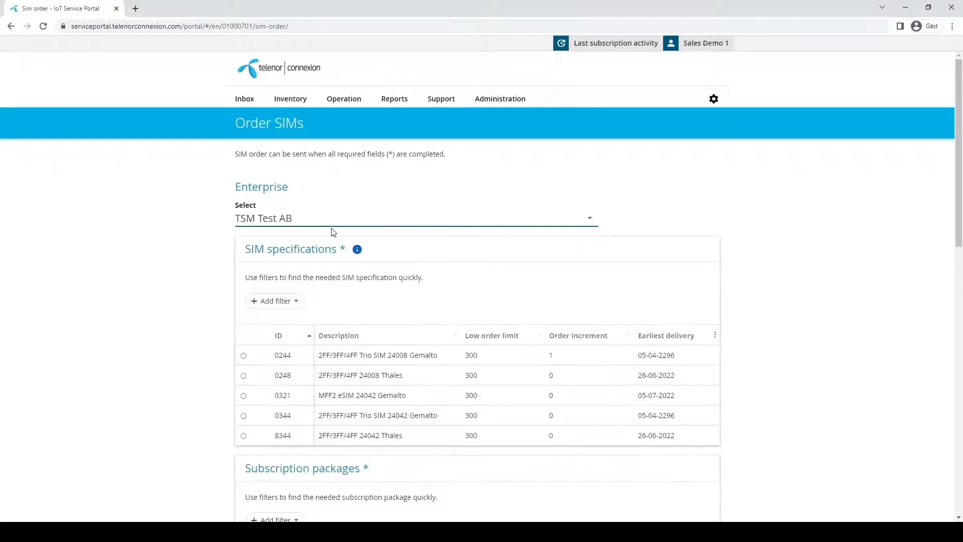
left_click(177, 292)
scroll(176, 294, "down", 3)
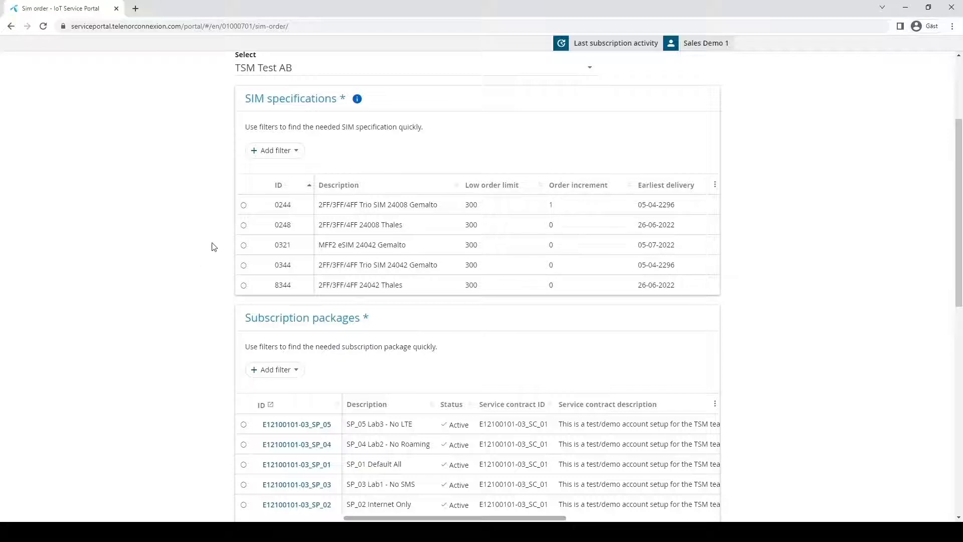
left_click(244, 206)
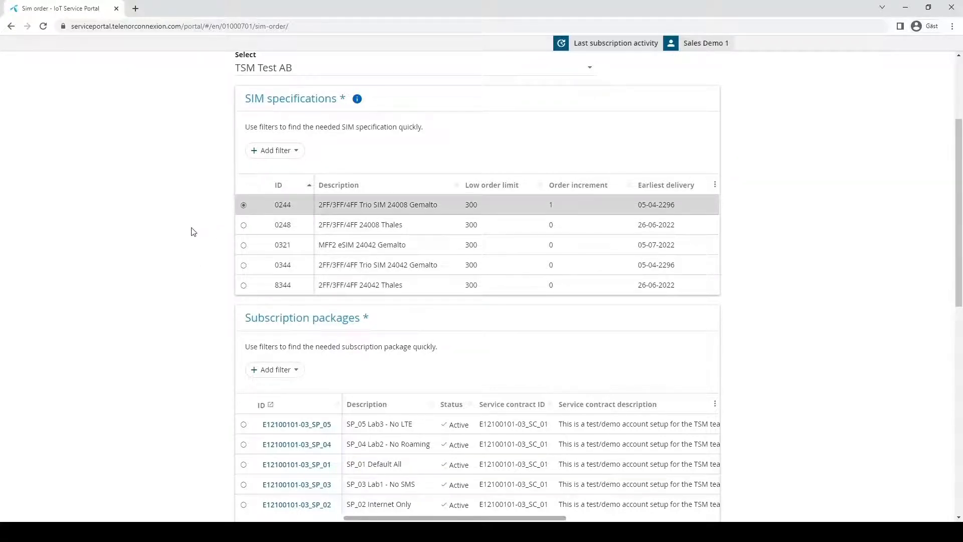
scroll(191, 232, "down", 3)
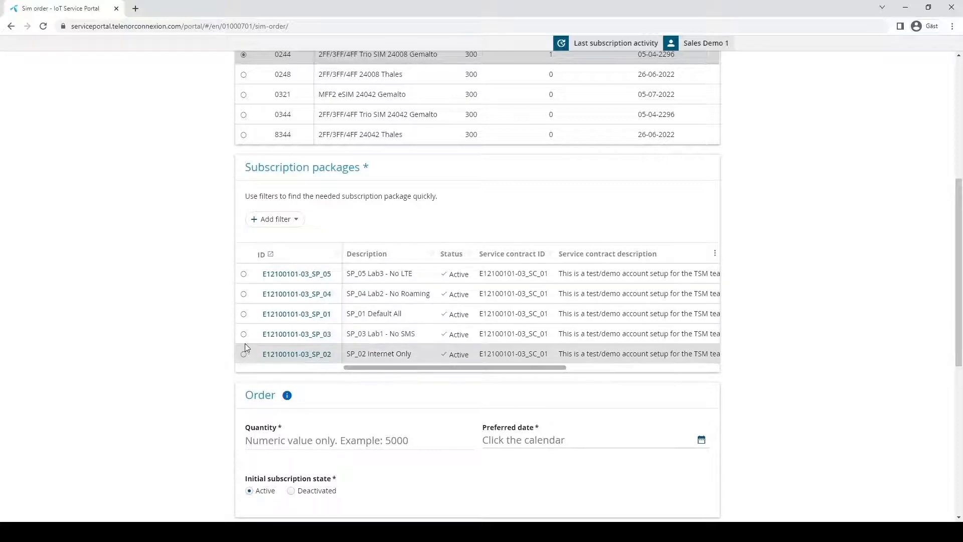
left_click(244, 315)
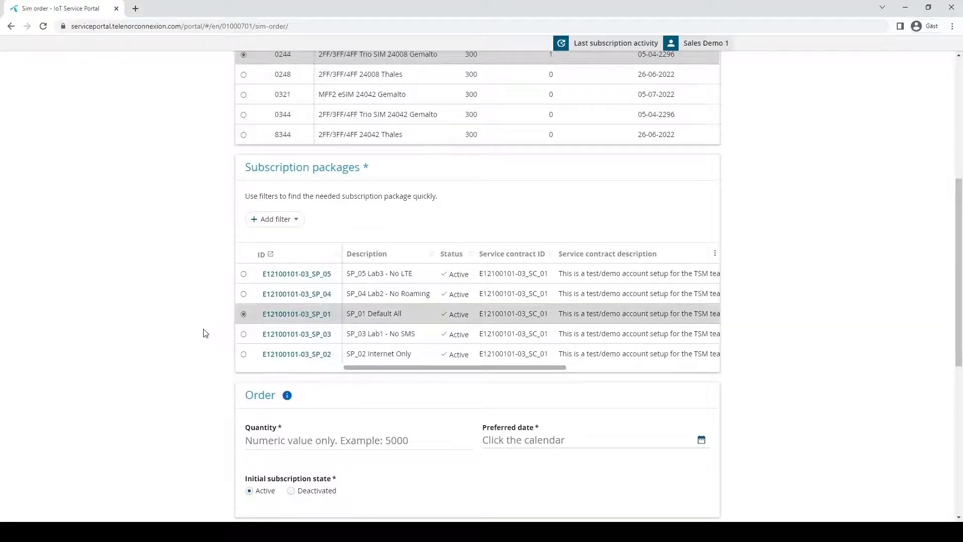
Set the order's preferred date to 01-05-2296 and its initial subscription state to Active.
scroll(203, 333, "down", 2)
scroll(153, 330, "down", 1)
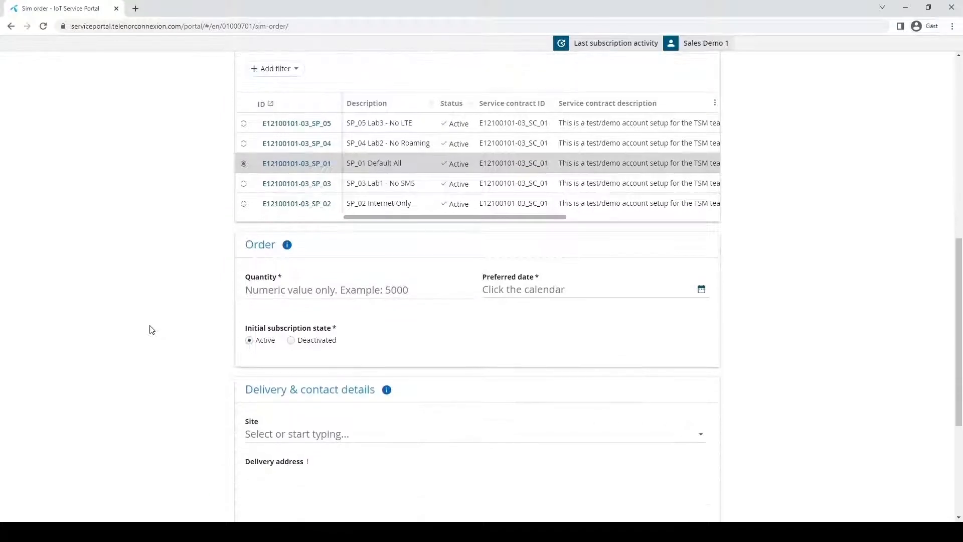
left_click(701, 289)
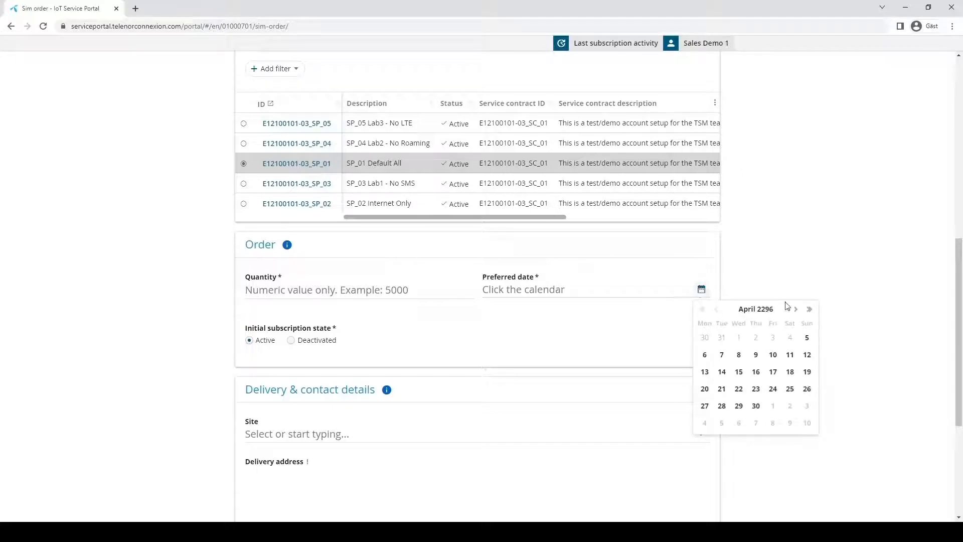
left_click(795, 310)
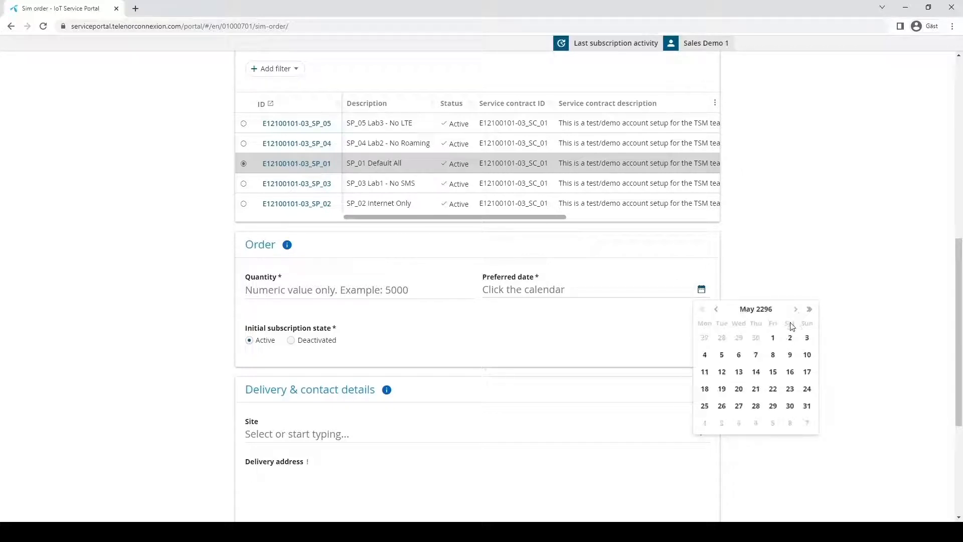
left_click(773, 337)
left_click(665, 336)
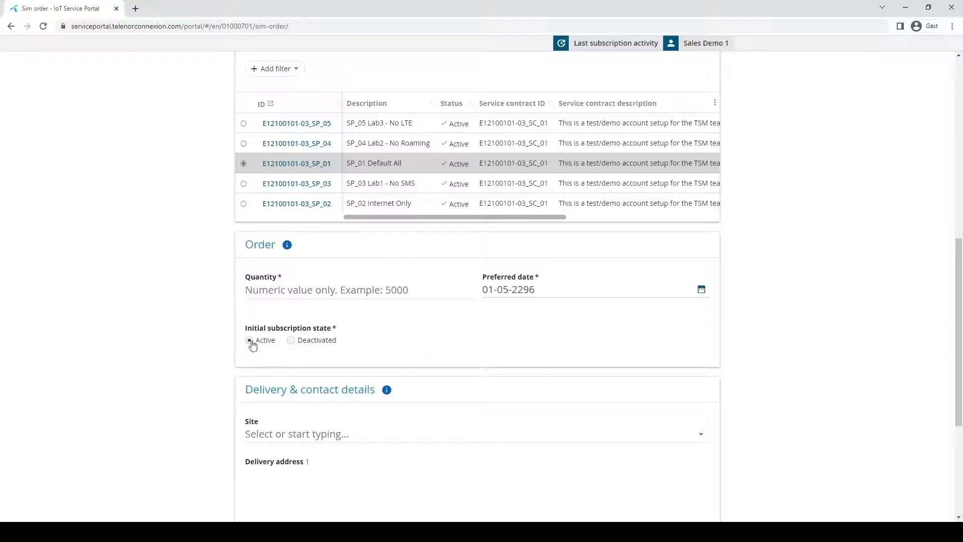
left_click(298, 345)
left_click(249, 340)
Examine the SIM order's delivery and contact fields for site, address, name, phone, email and package marking, plus the order placement option.
scroll(402, 347, "down", 3)
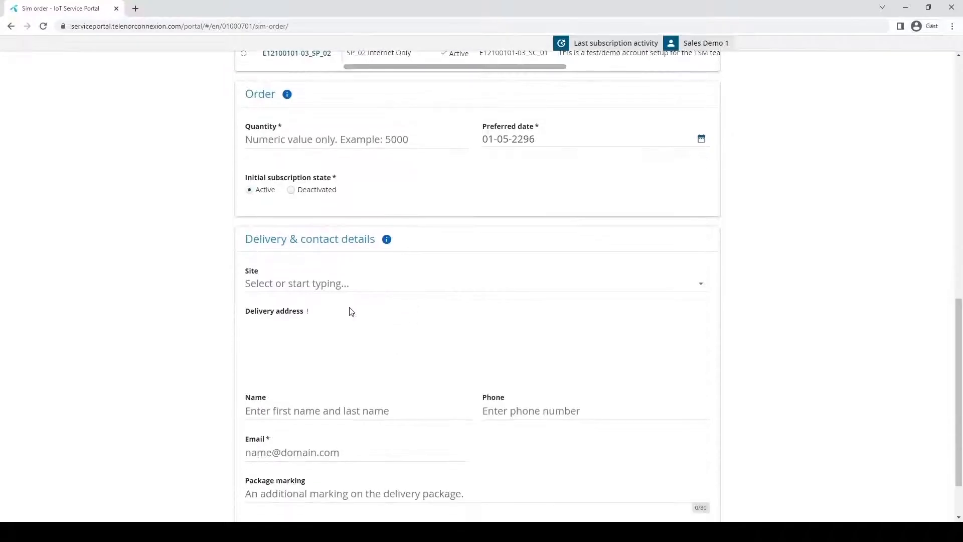
left_click(325, 286)
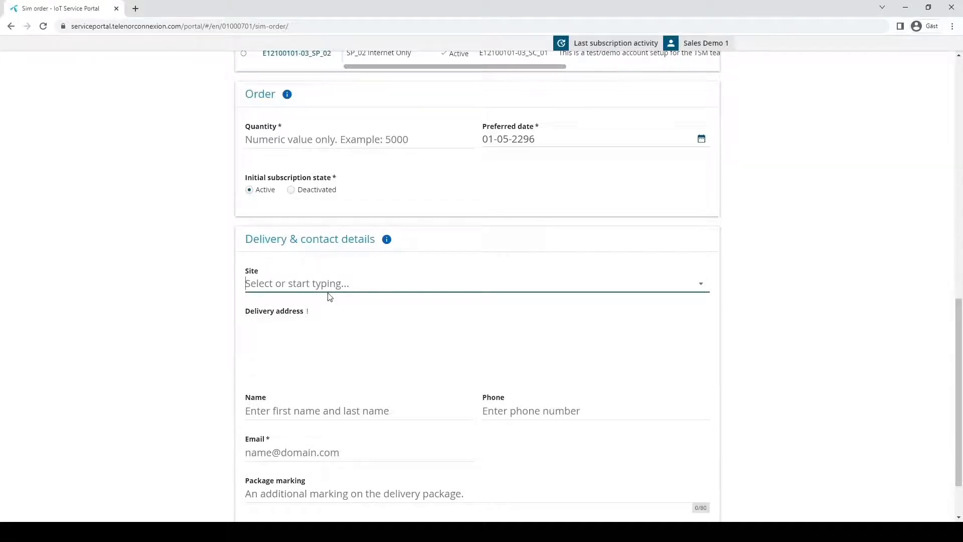
scroll(327, 296, "down", 2)
left_click(308, 341)
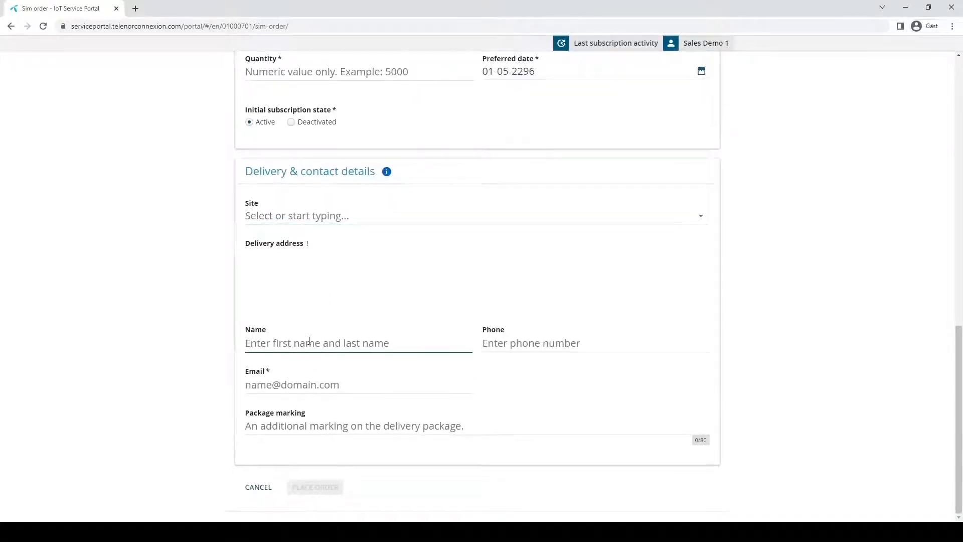
left_click(496, 343)
left_click(297, 385)
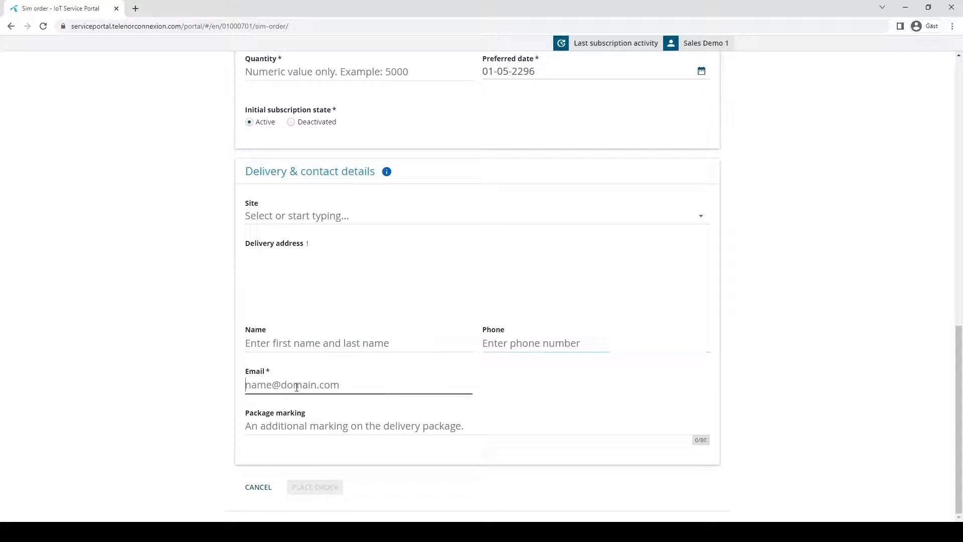
left_click(351, 428)
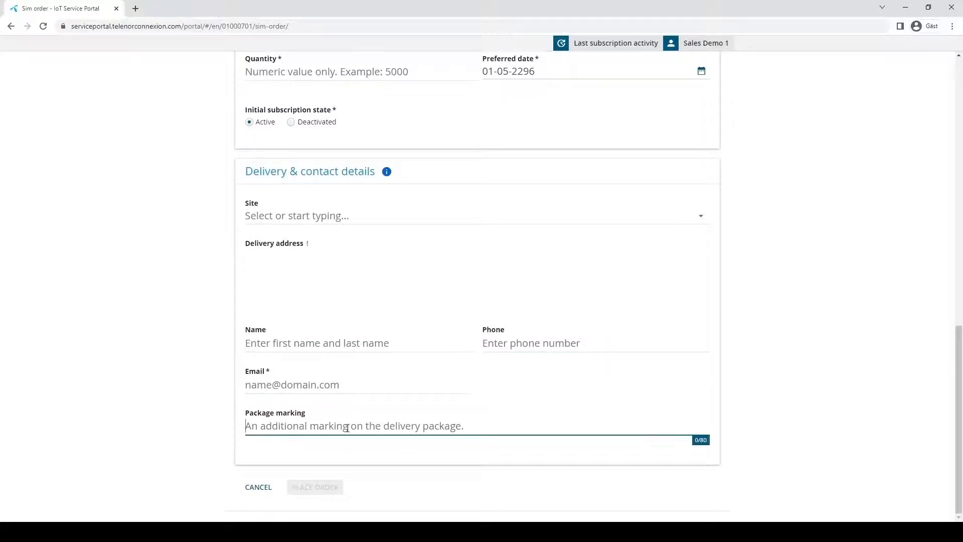
mouse_move(312, 493)
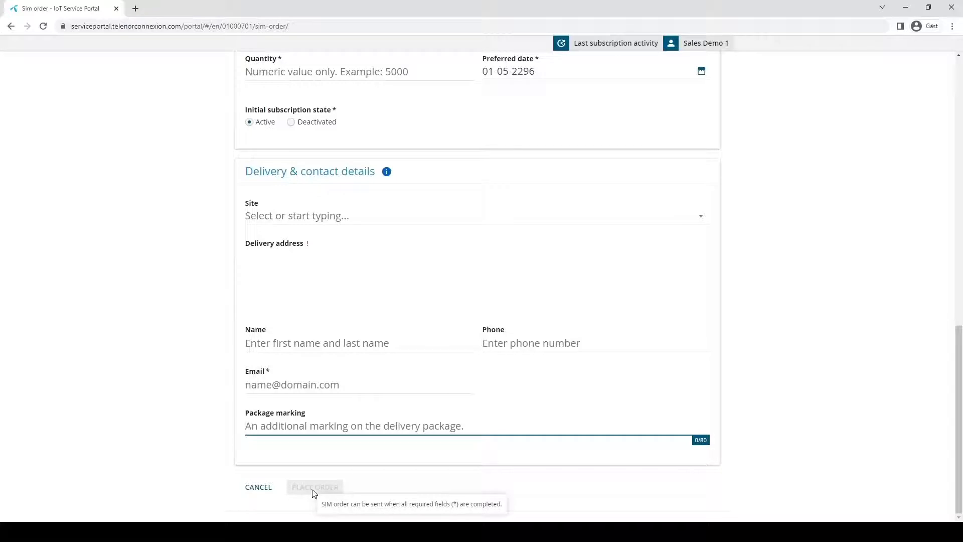
left_click(314, 469)
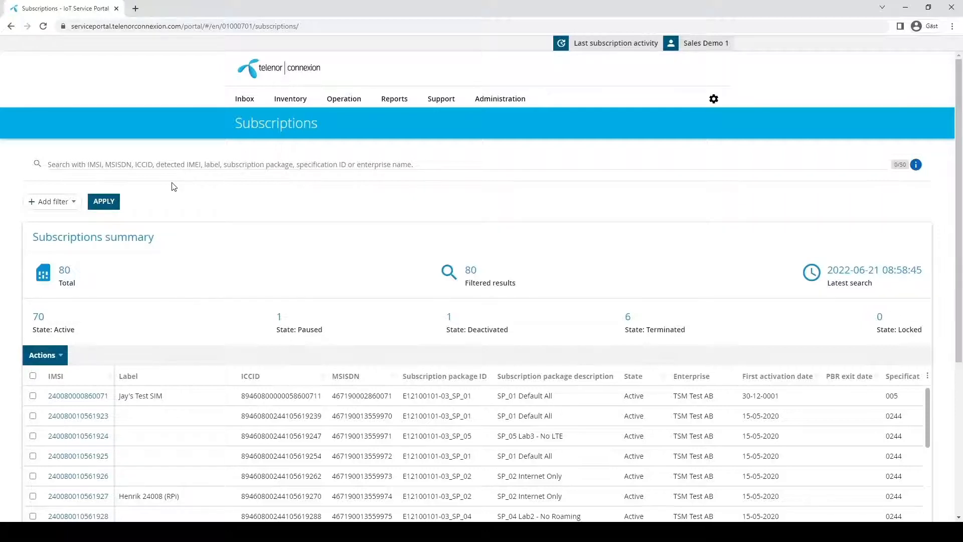
Open Traffic analytics and apply the Last 7 days period to display the data volume per day.
left_click(342, 102)
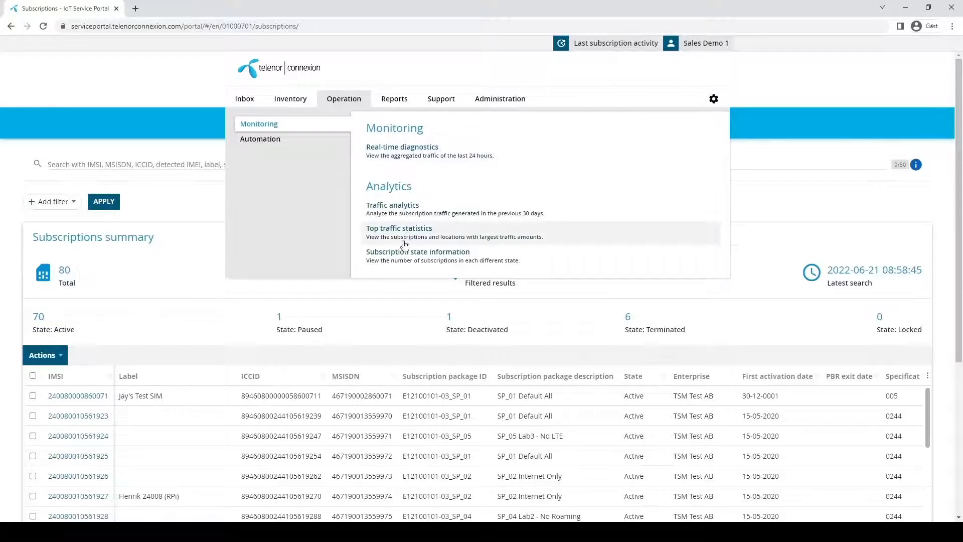
left_click(396, 215)
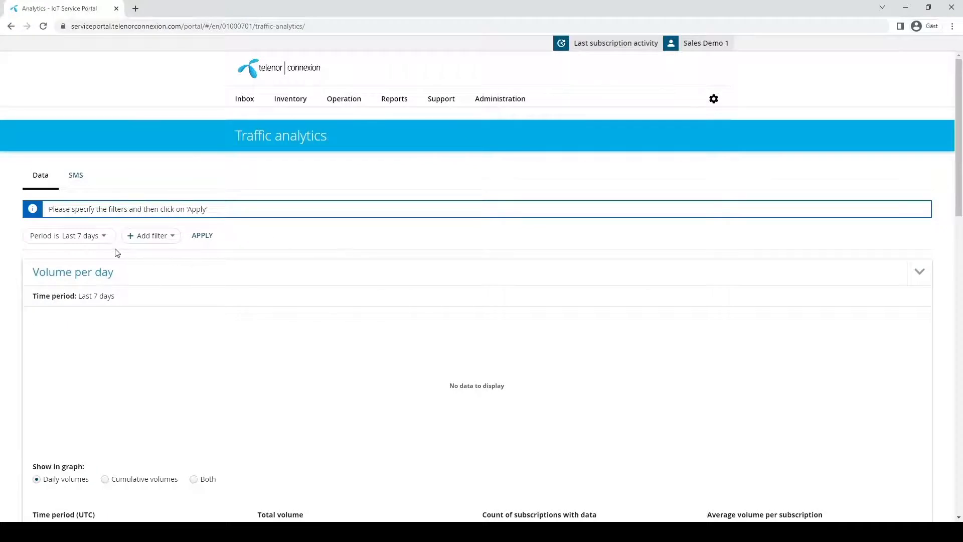
left_click(103, 241)
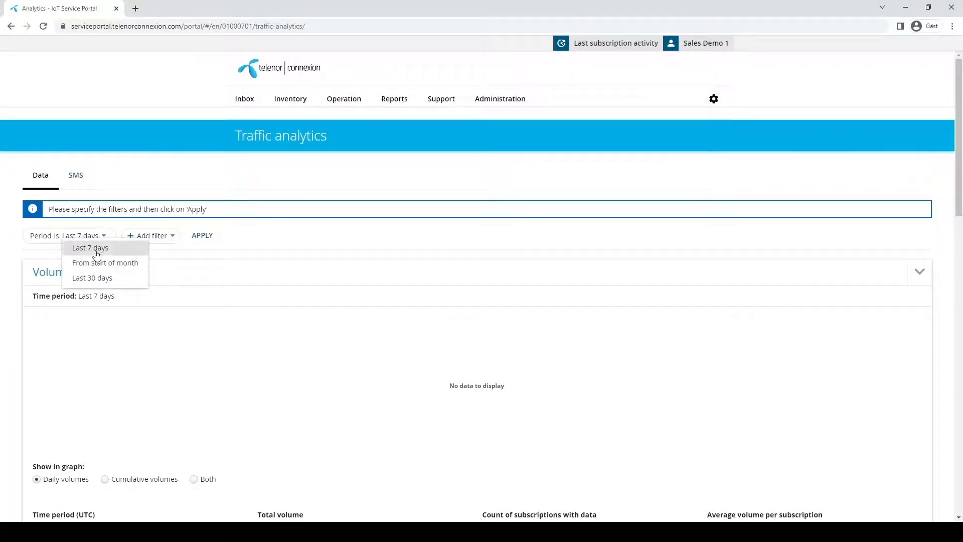
left_click(97, 249)
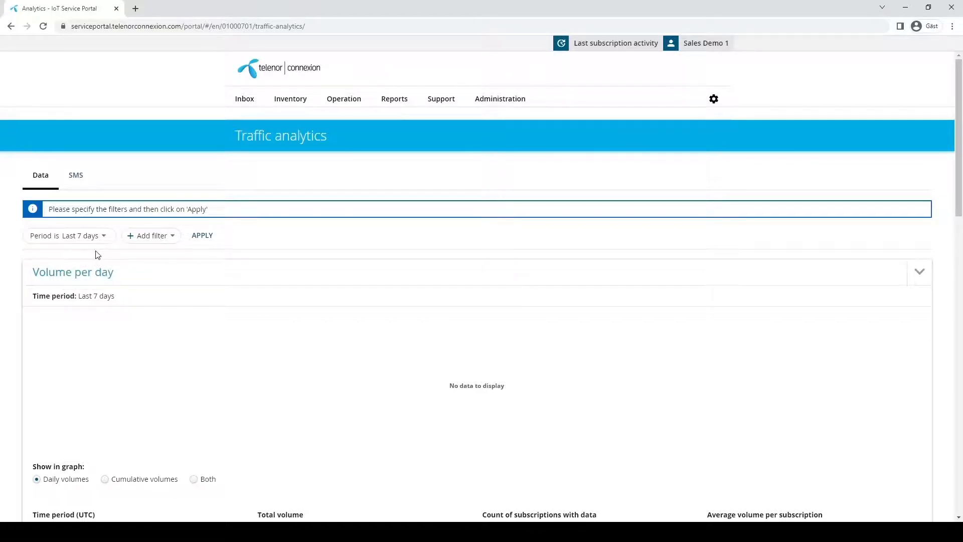
left_click(201, 236)
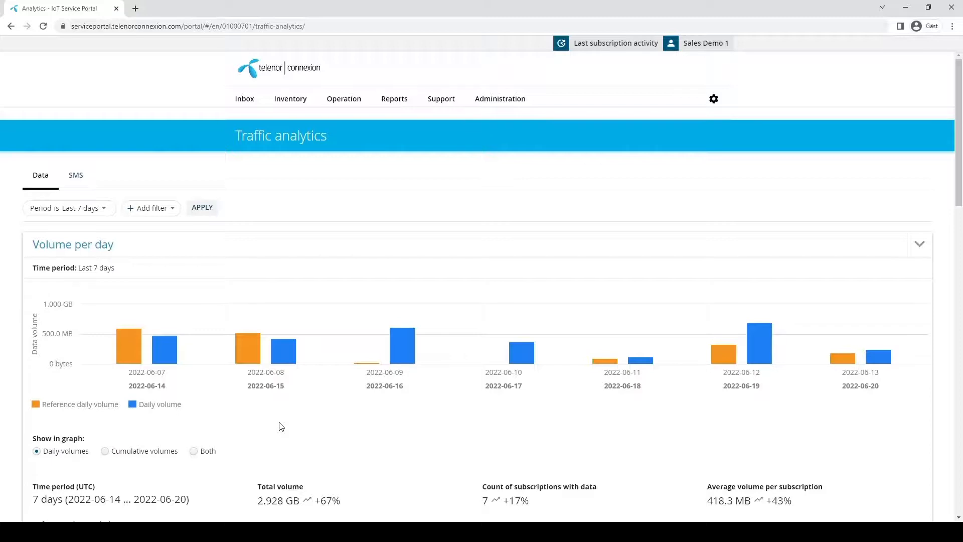
scroll(281, 426, "down", 2)
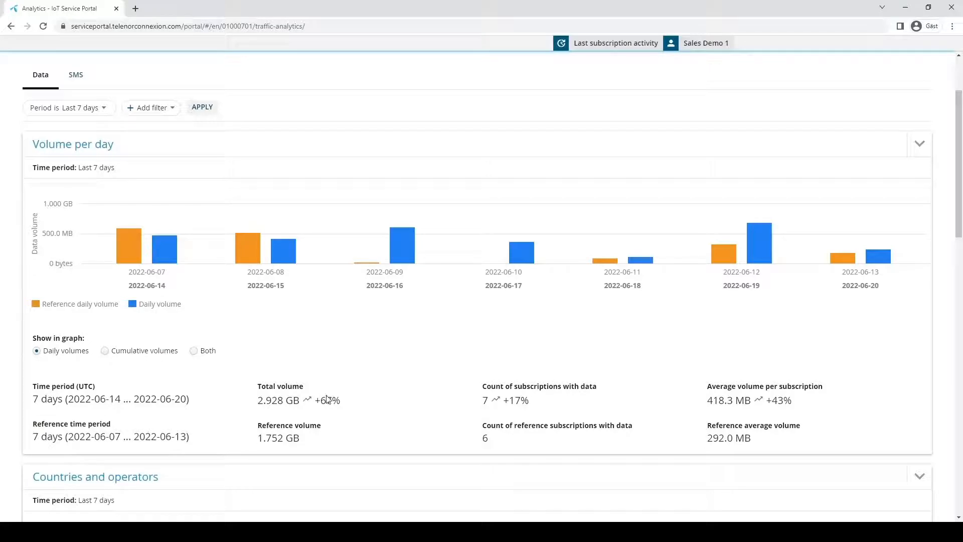
scroll(376, 402, "up", 1)
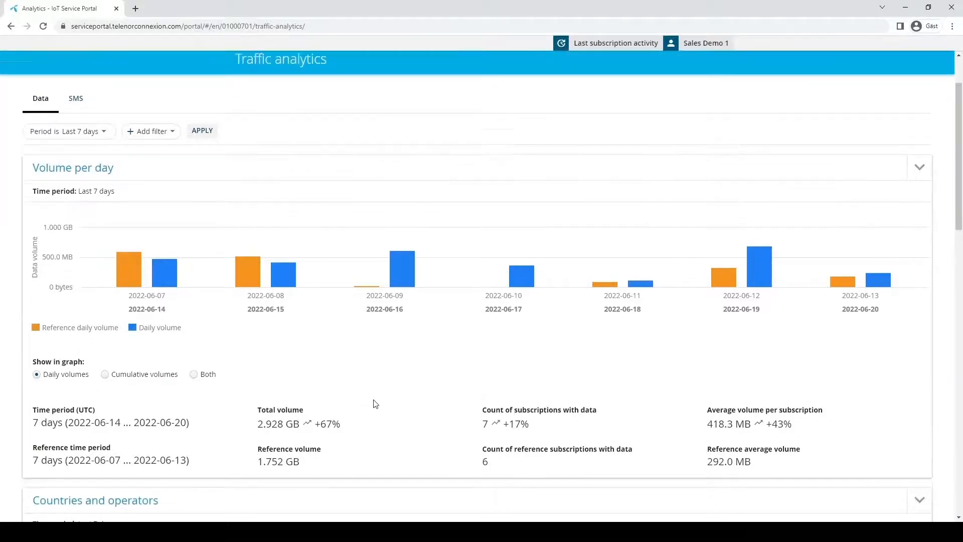
Filter the traffic analytics by the country Sweden, and clear that country filter again.
left_click(165, 158)
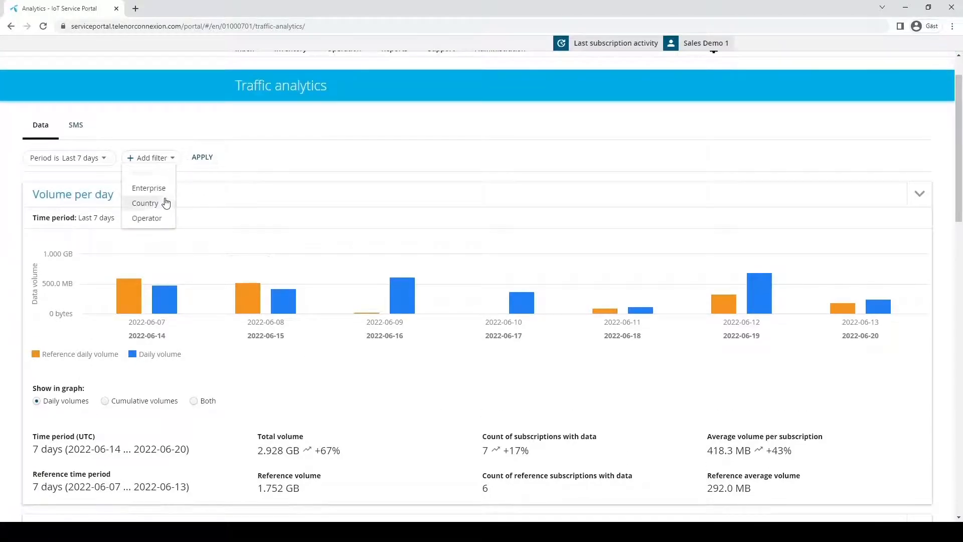
left_click(148, 200)
left_click(193, 159)
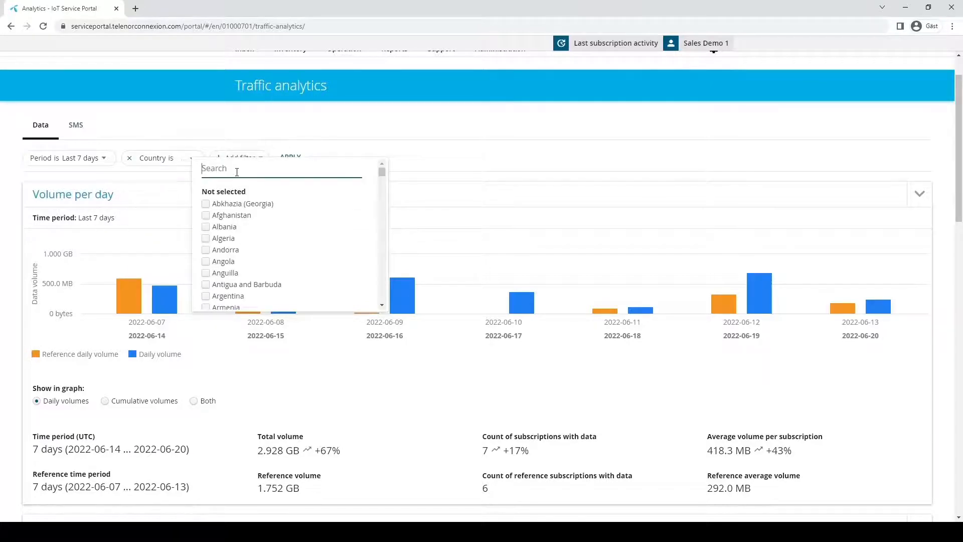
type("swed")
left_click(223, 204)
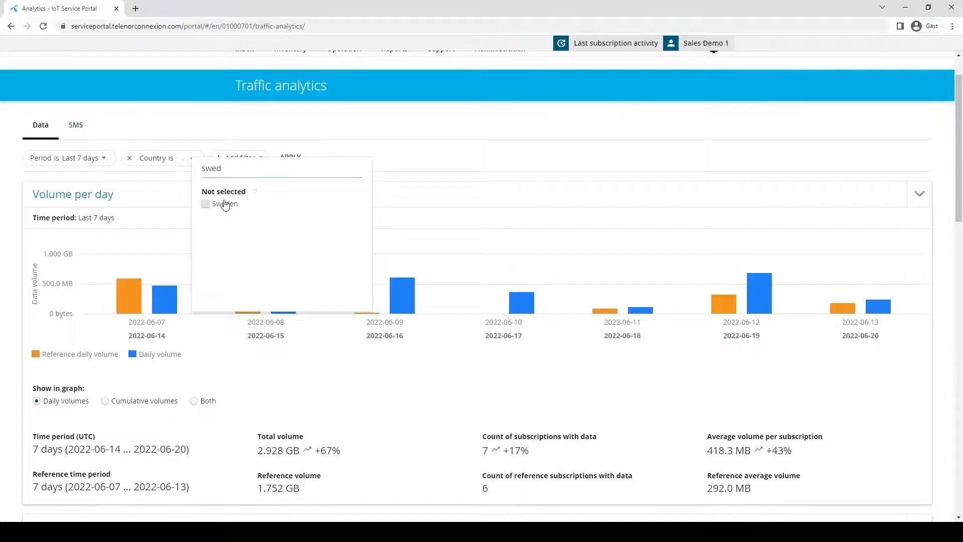
left_click(297, 158)
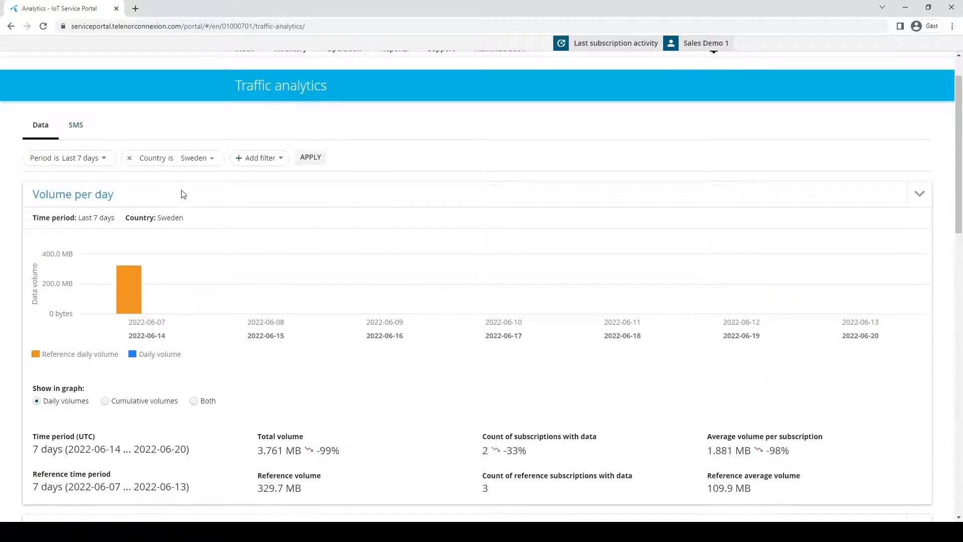
left_click(129, 158)
left_click(202, 157)
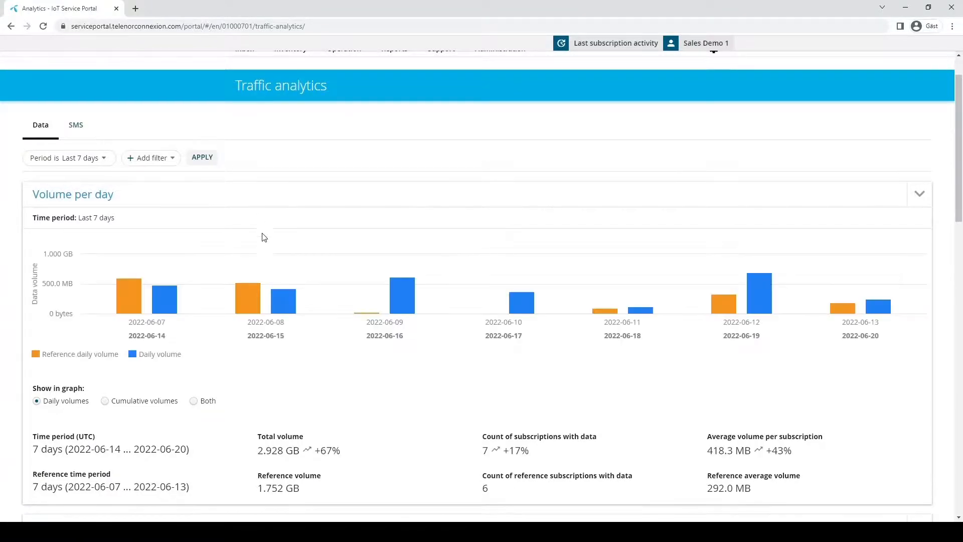
Examine the traffic breakdown by countries and operators, by enterprises and subscription packages, and by top subscriptions.
scroll(262, 233, "down", 7)
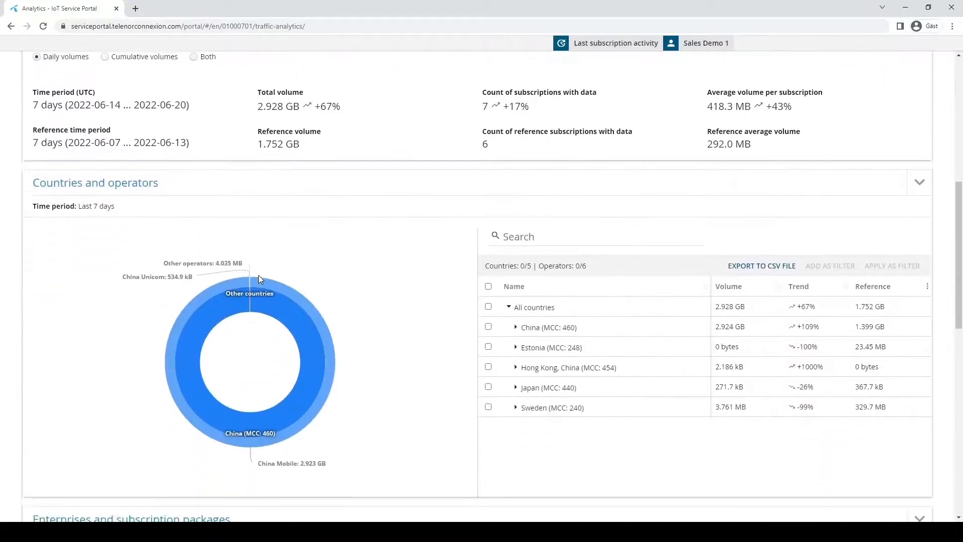
scroll(259, 276, "down", 2)
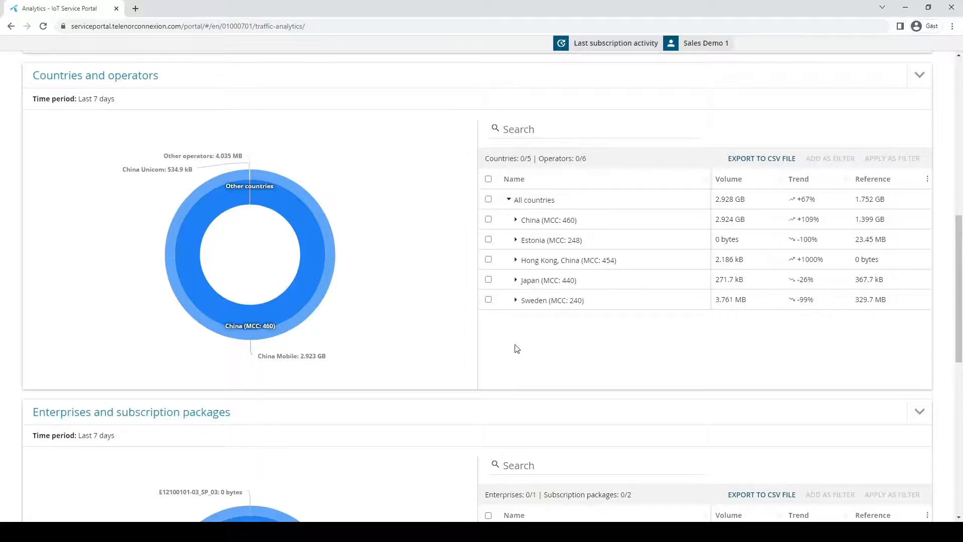
scroll(517, 348, "down", 5)
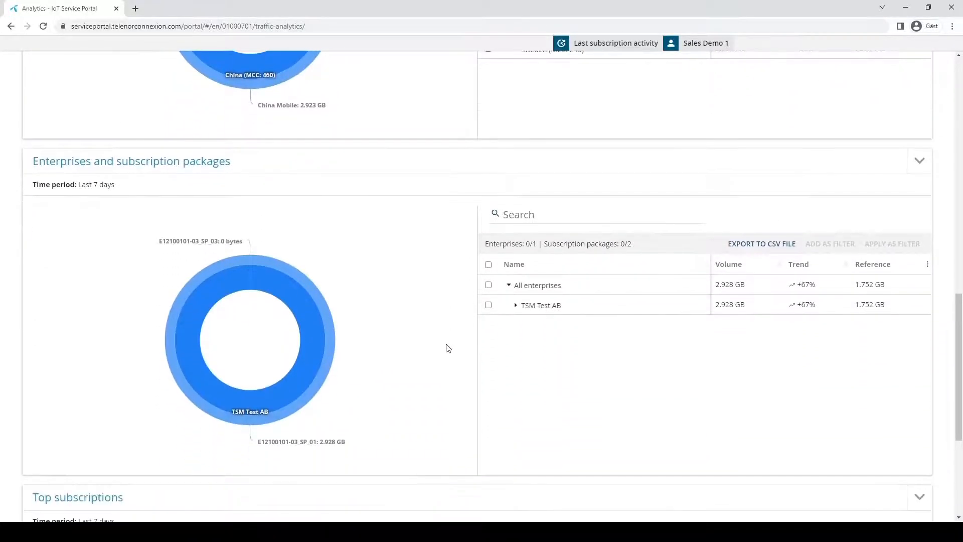
scroll(447, 348, "down", 1)
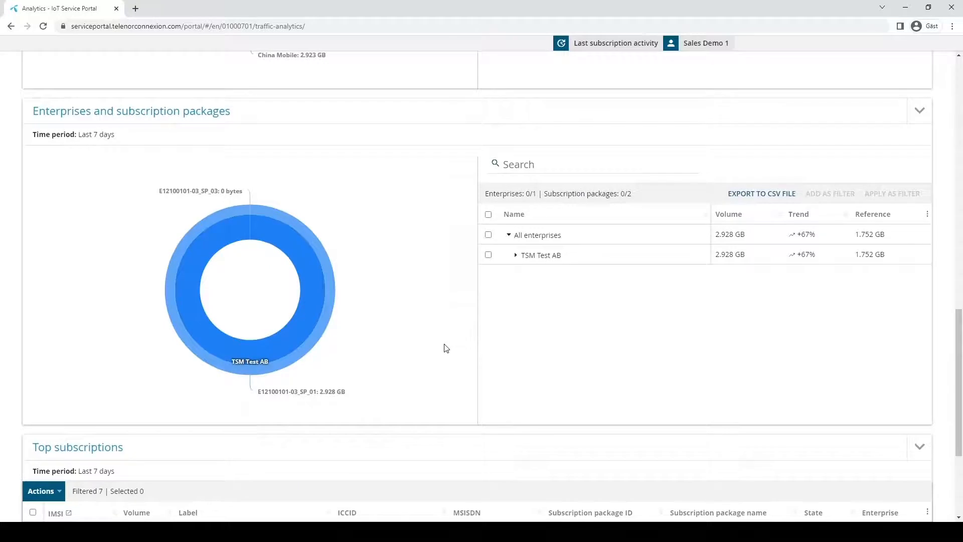
mouse_move(325, 284)
scroll(495, 365, "down", 2)
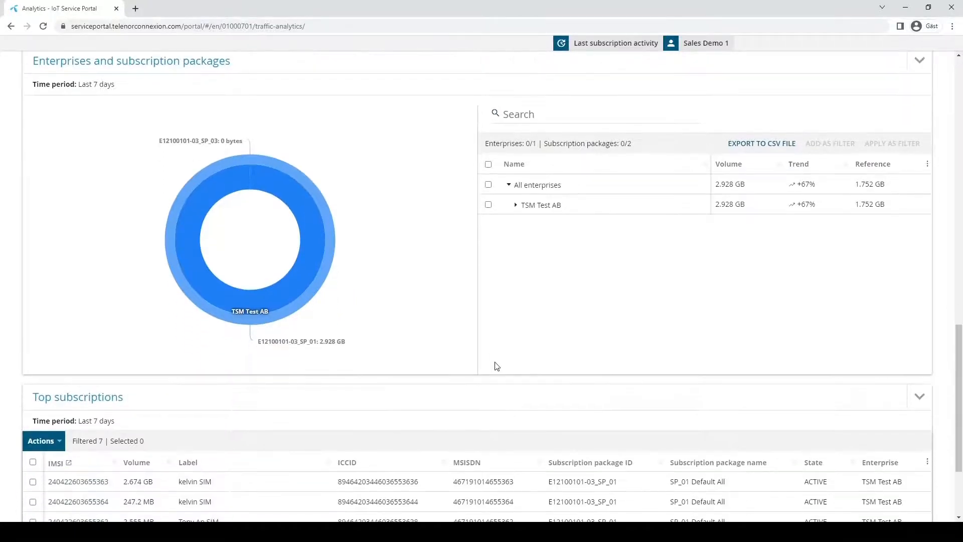
scroll(496, 366, "down", 2)
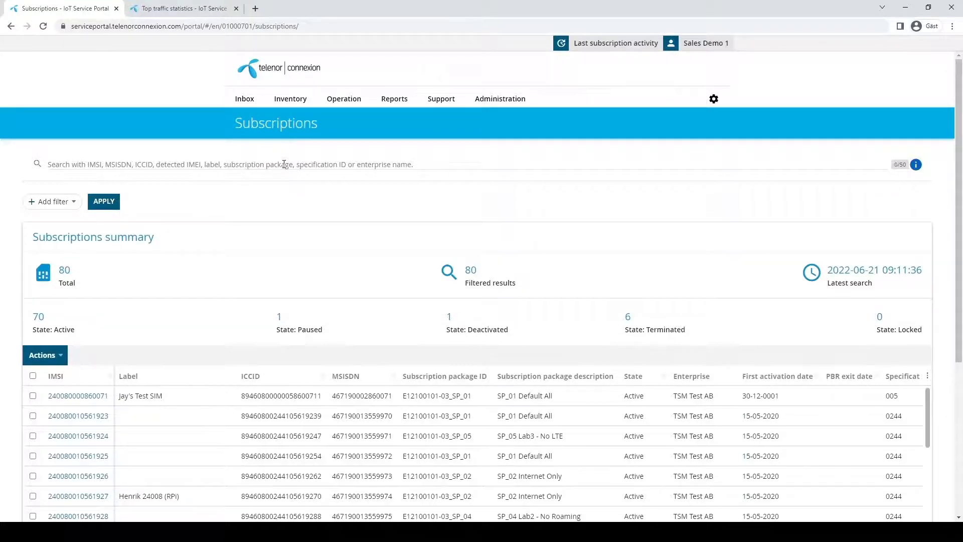
Open Top traffic statistics and apply the period Previous 7 days (UTC) with the count at Top 10.
left_click(354, 102)
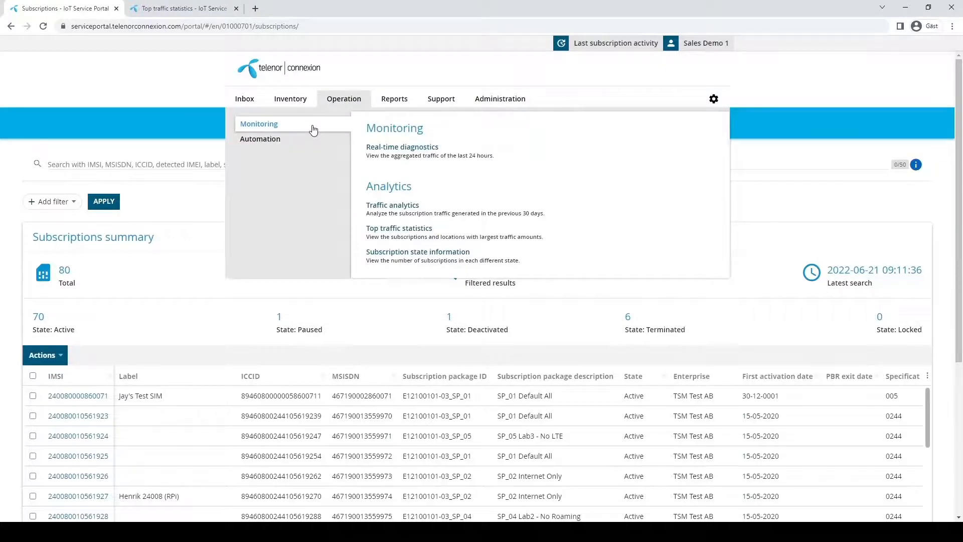
left_click(399, 233)
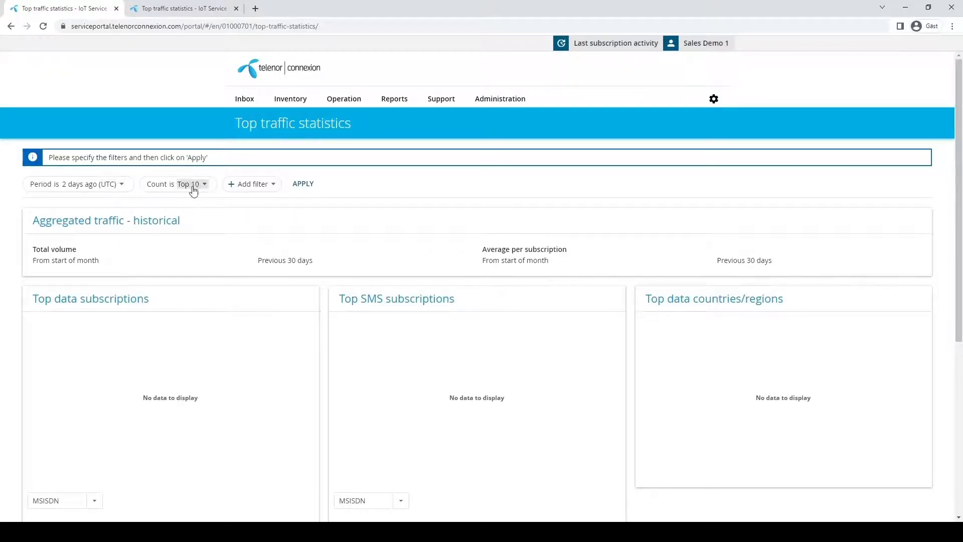
left_click(119, 185)
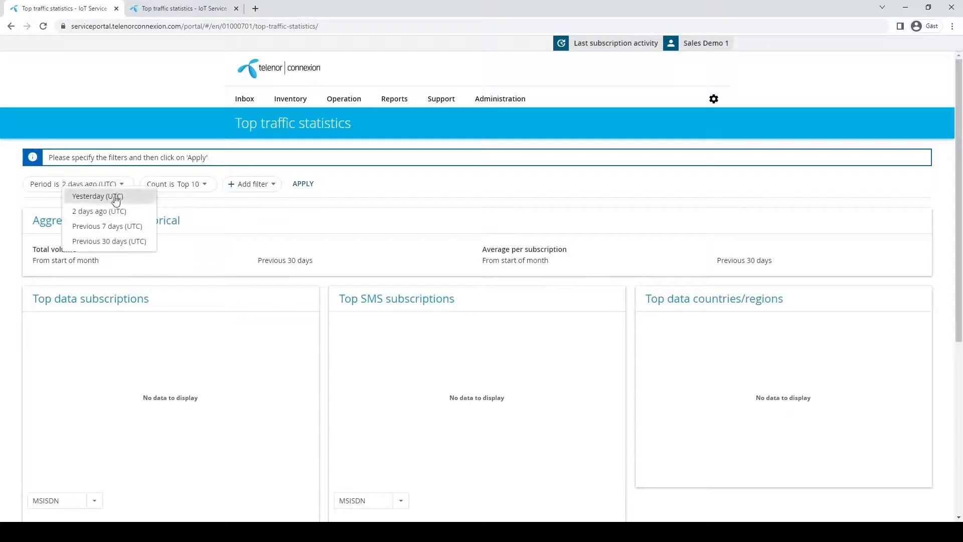
left_click(112, 226)
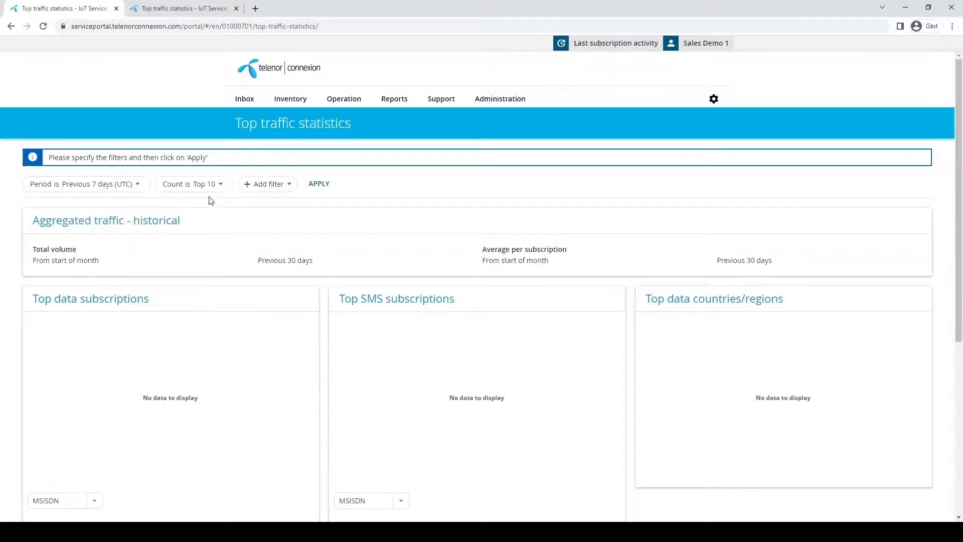
left_click(220, 185)
left_click(270, 217)
left_click(319, 185)
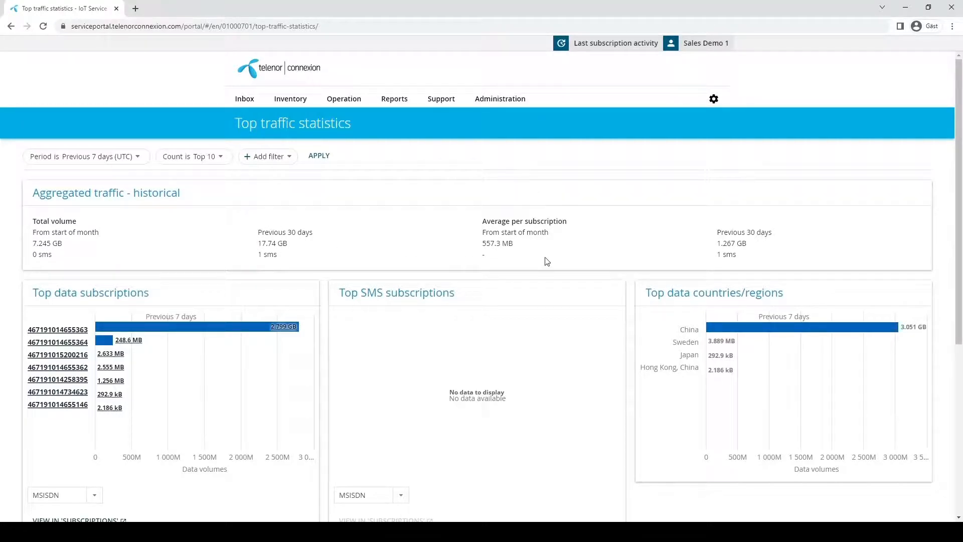
Check the previous 30 days' data volumes of the highest-usage data subscription and open the top data subscriptions in the Subscriptions list.
scroll(325, 262, "down", 2)
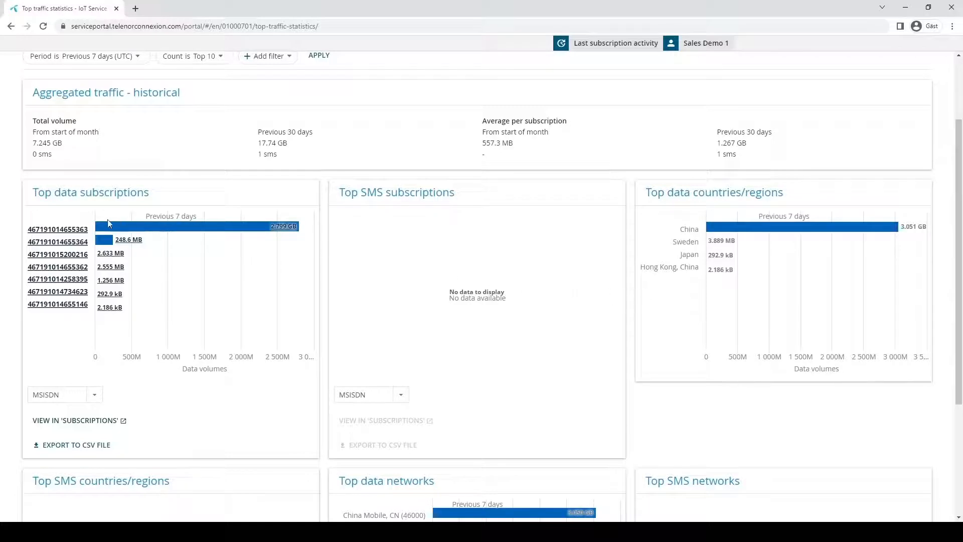
left_click(62, 229)
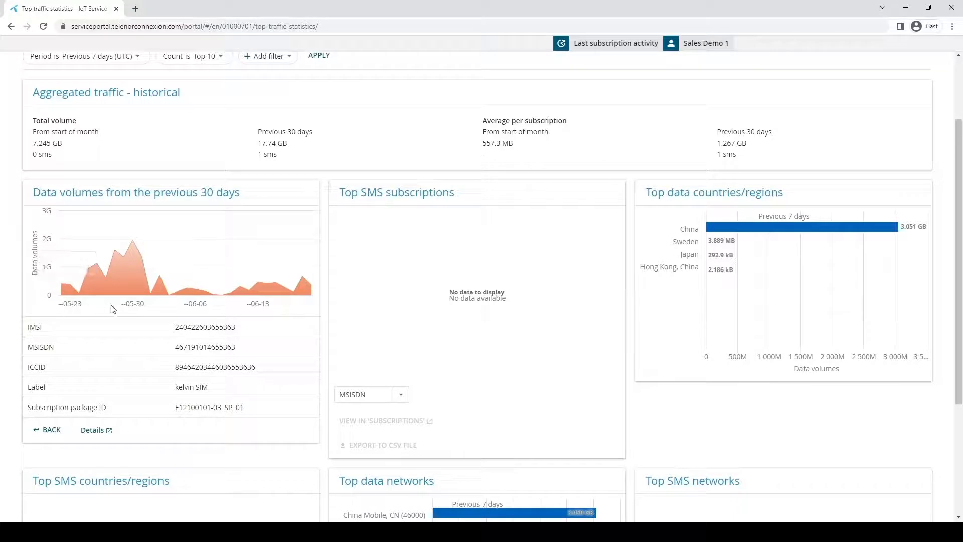
mouse_move(135, 293)
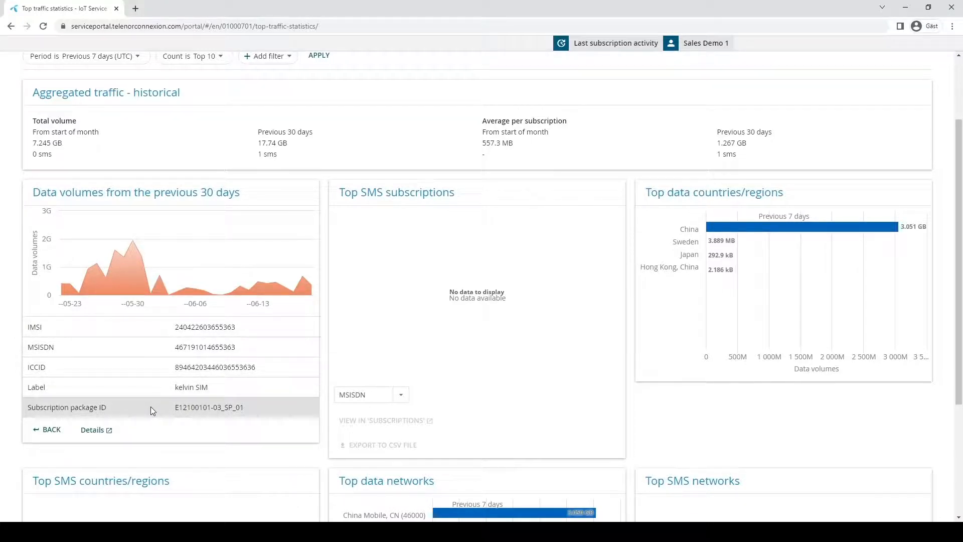
left_click(51, 433)
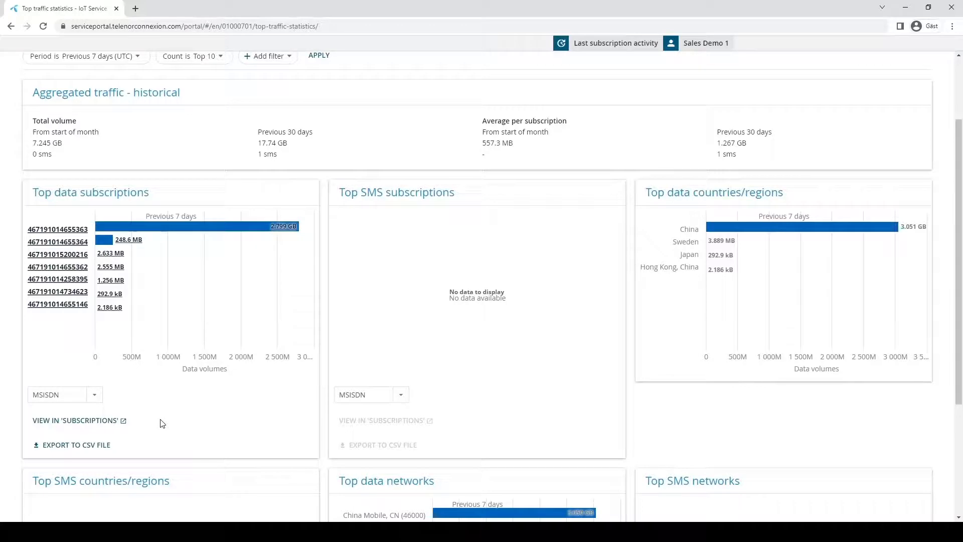
left_click(76, 420)
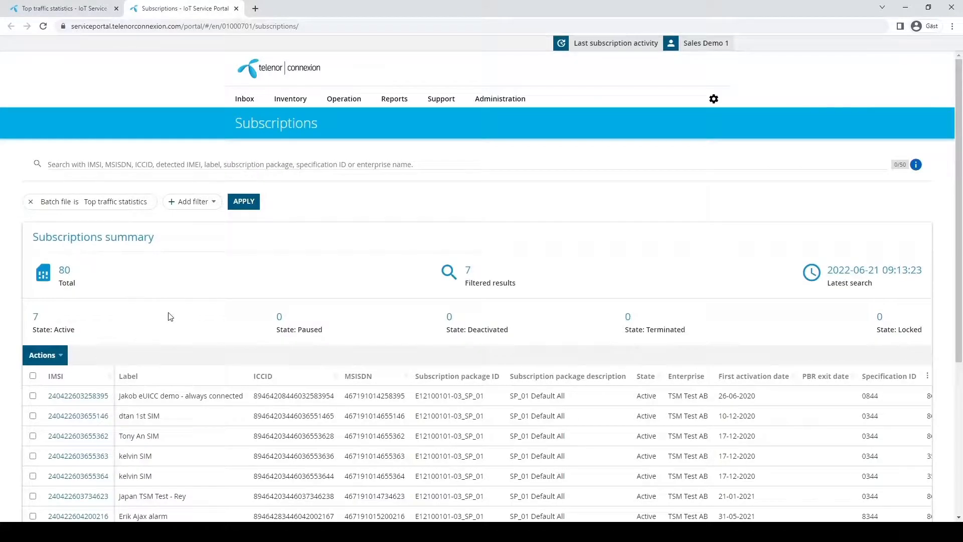
Change the subscription package of the first three listed subscriptions to SP_05 Lab3 - No LTE, with TSM Test AB as target enterprise.
scroll(168, 316, "down", 1)
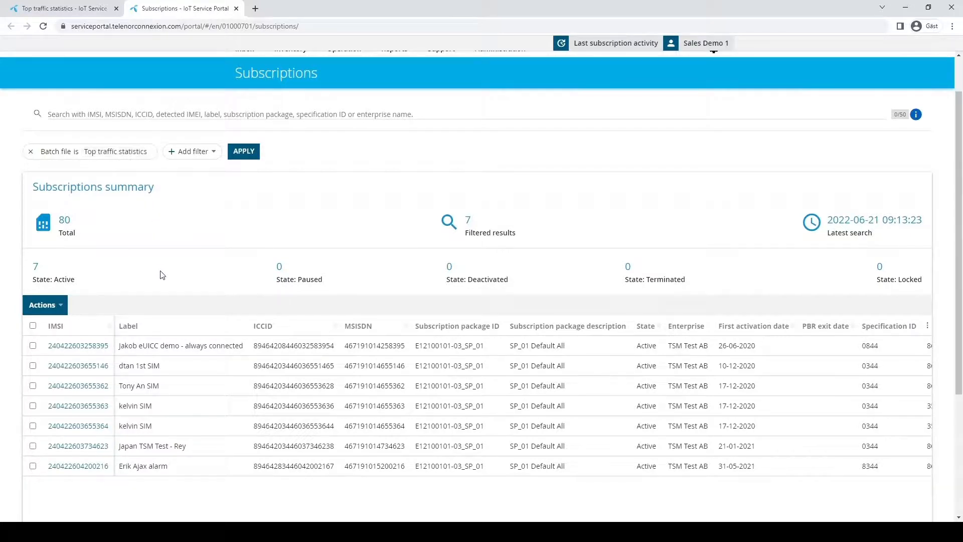
scroll(165, 294, "down", 1)
scroll(165, 294, "down", 1)
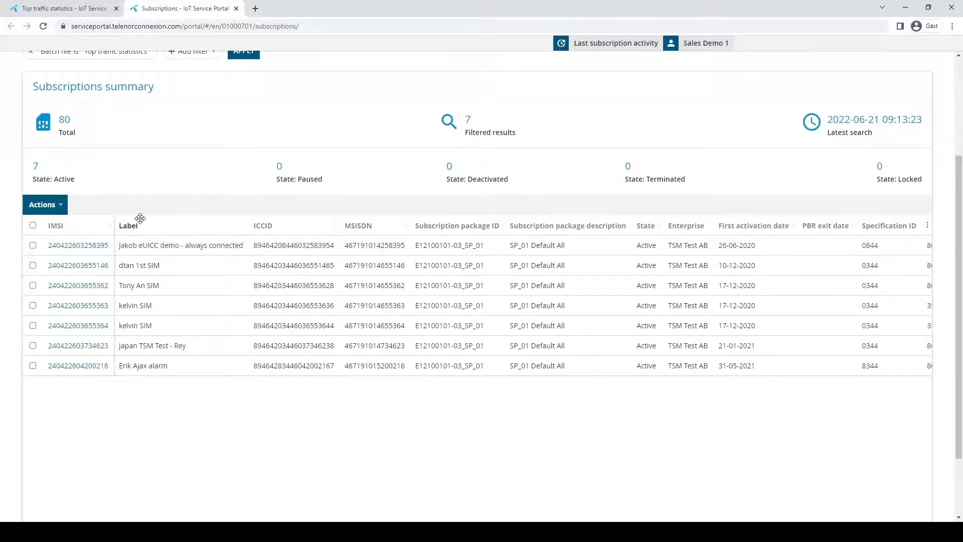
left_click(32, 245)
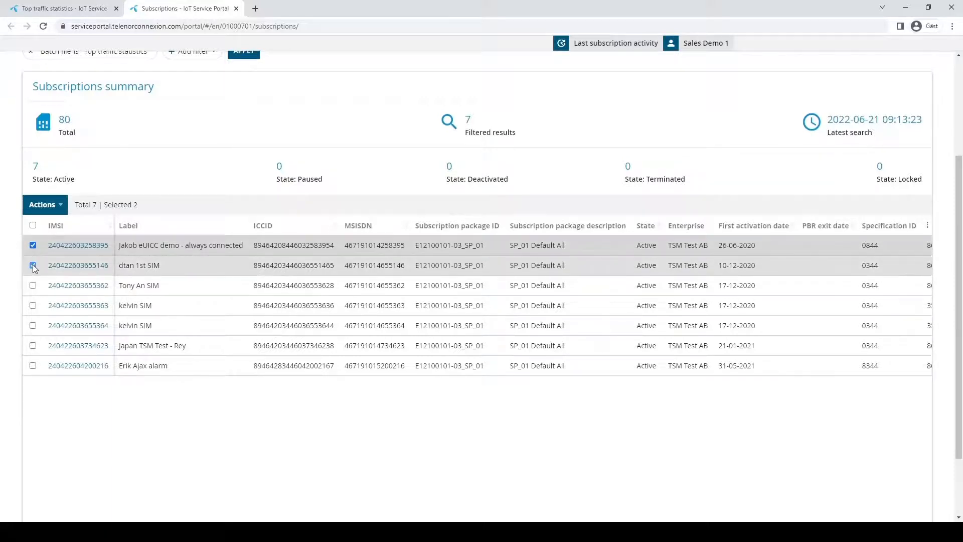
left_click(33, 265)
left_click(33, 285)
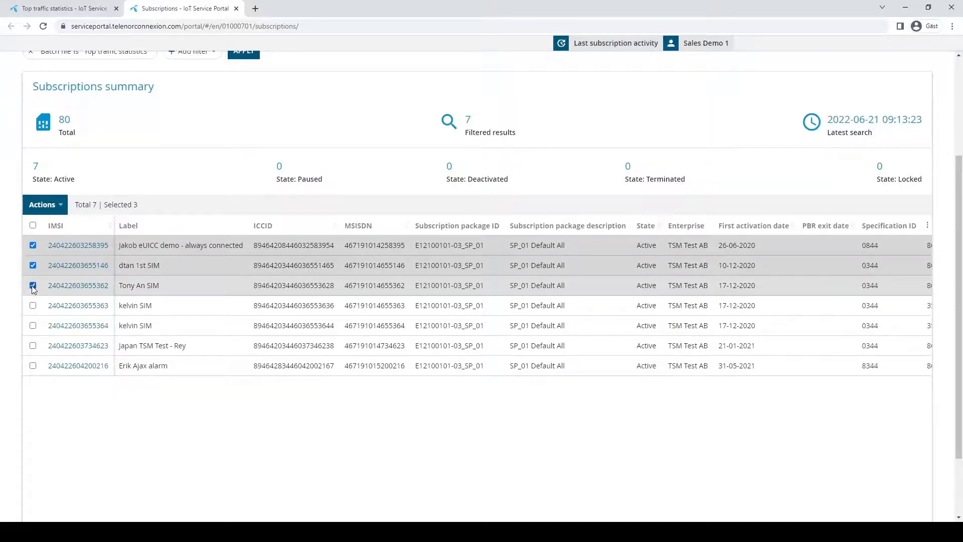
left_click(61, 206)
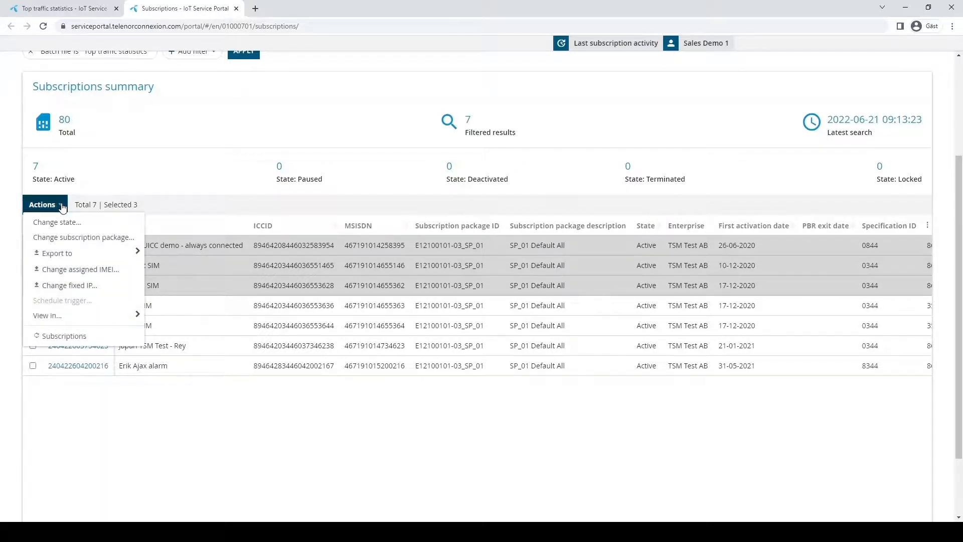
mouse_move(60, 260)
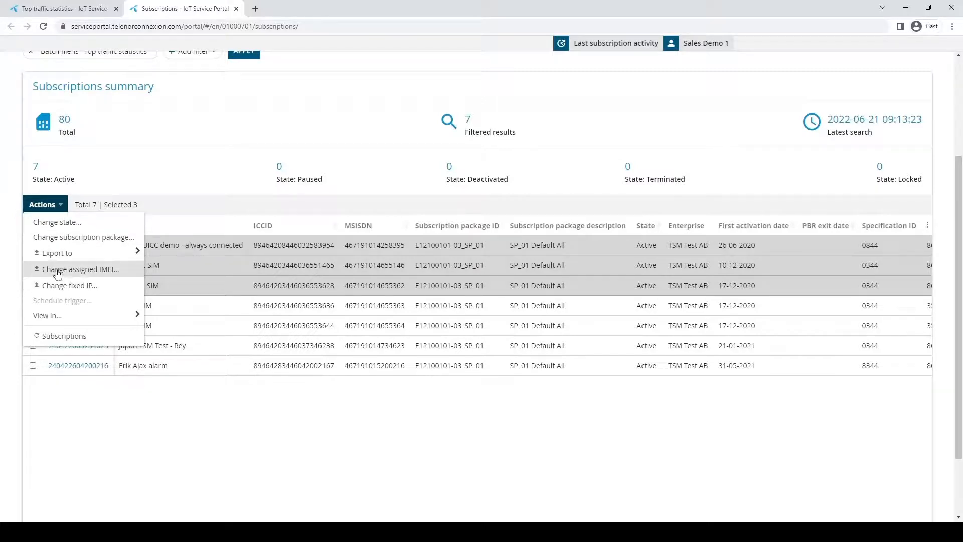
left_click(68, 241)
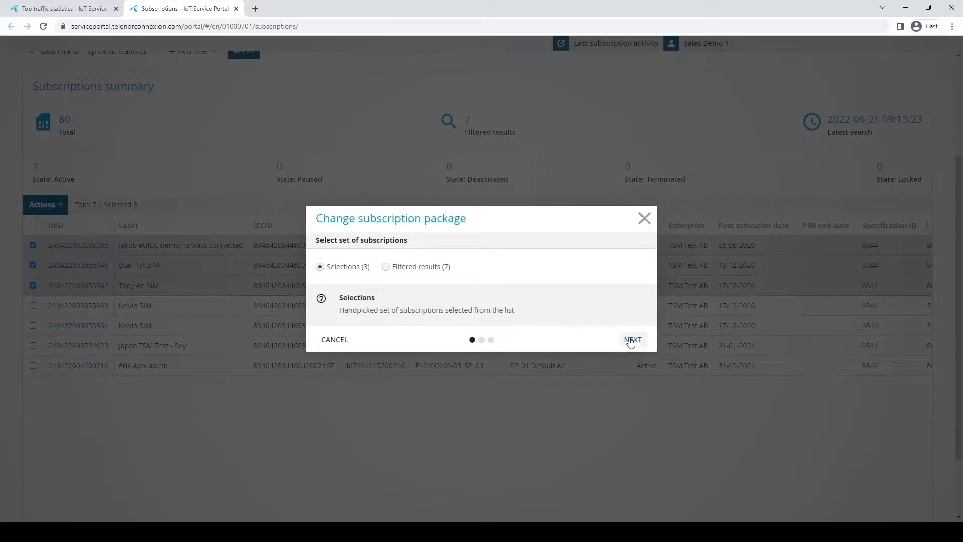
left_click(631, 341)
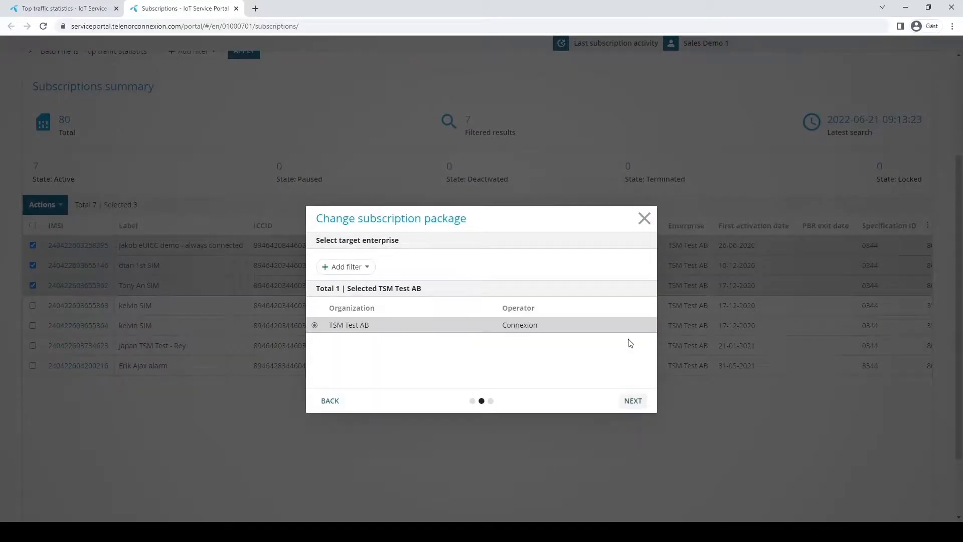
left_click(632, 400)
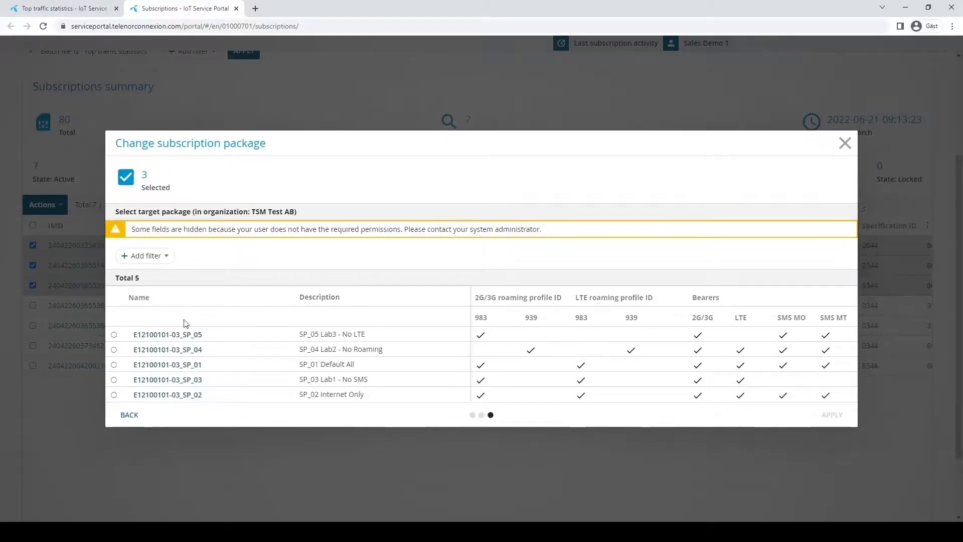
left_click(114, 334)
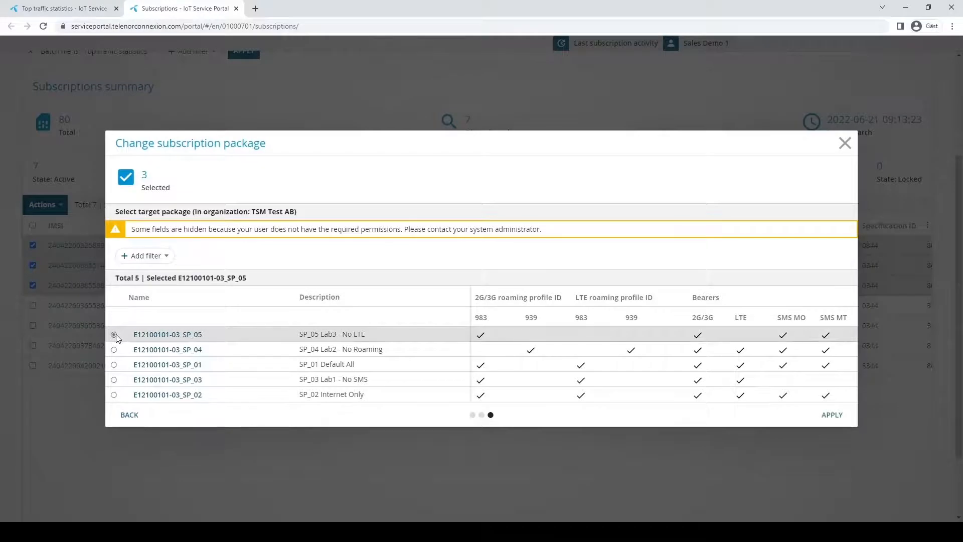
left_click(830, 415)
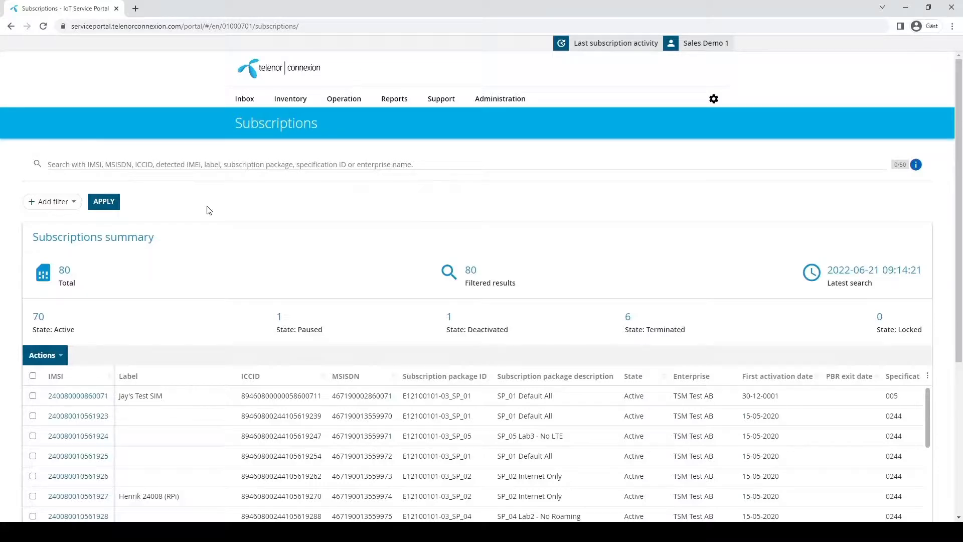
Open Subscription state information and examine the 12-month state averages, the state count table and the available filters.
left_click(346, 99)
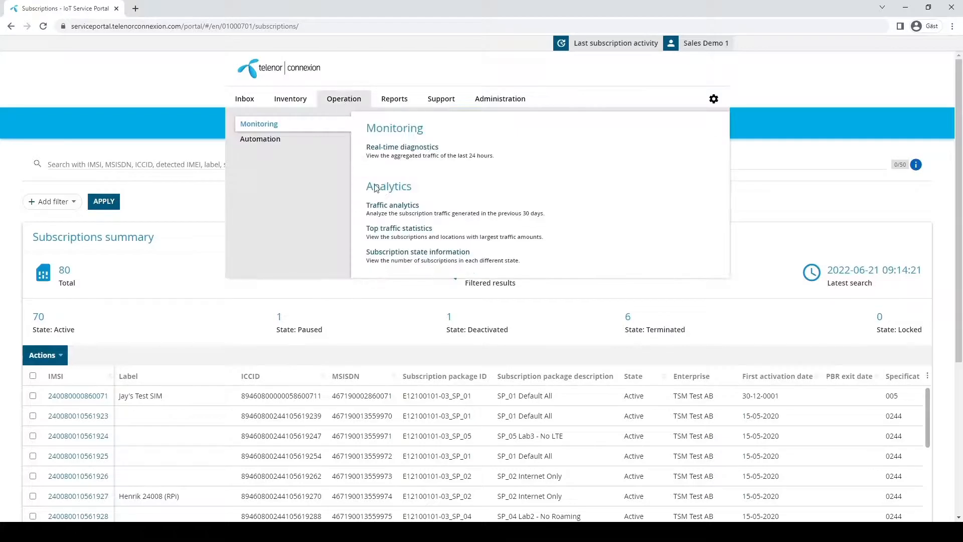
left_click(395, 261)
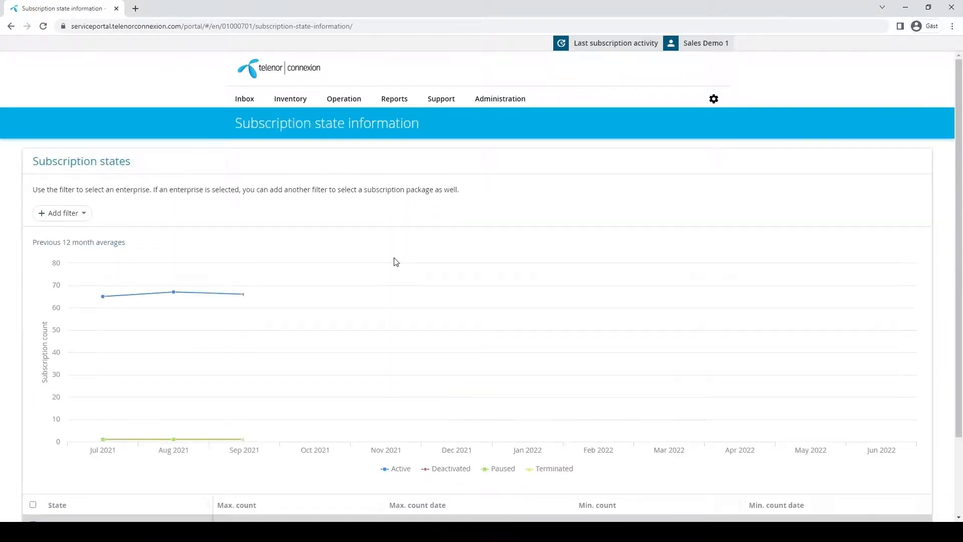
scroll(326, 258, "down", 2)
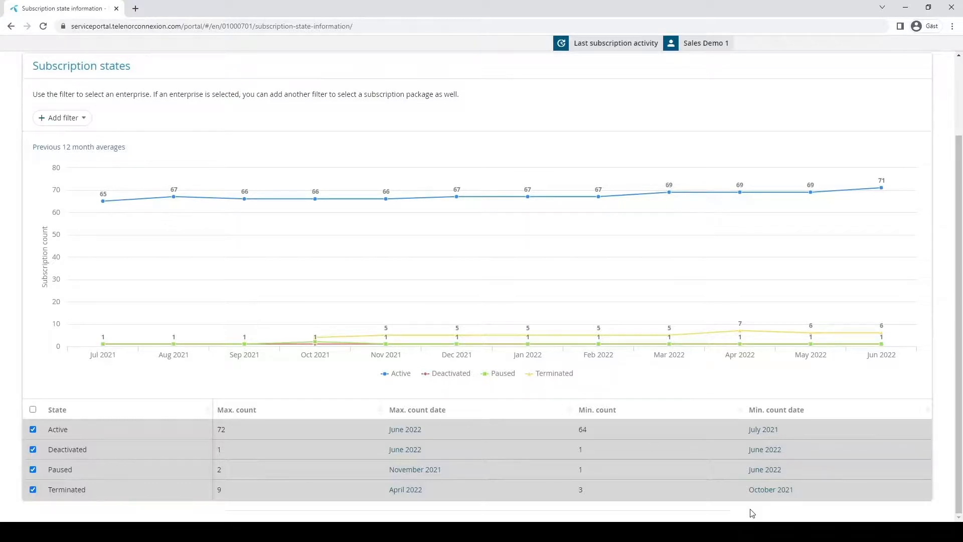
left_click(68, 118)
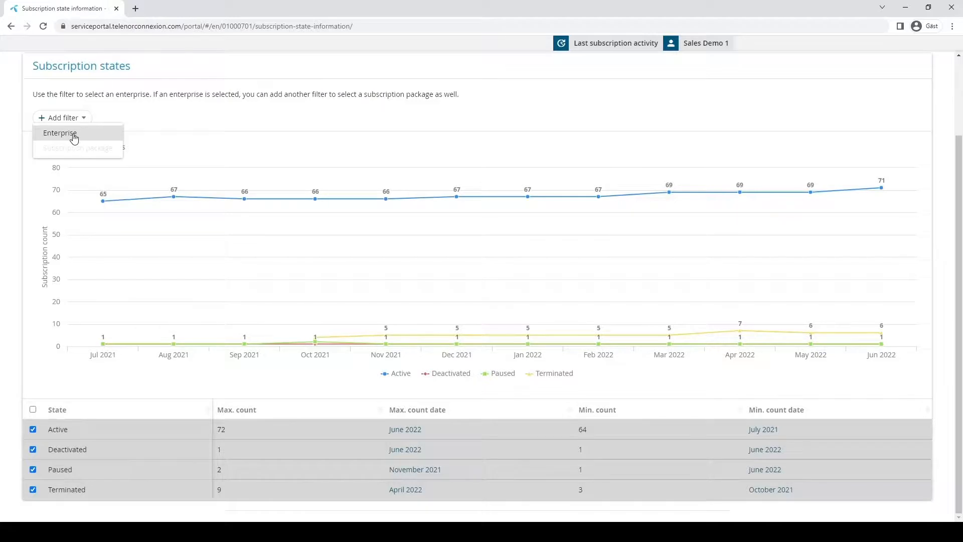
left_click(185, 116)
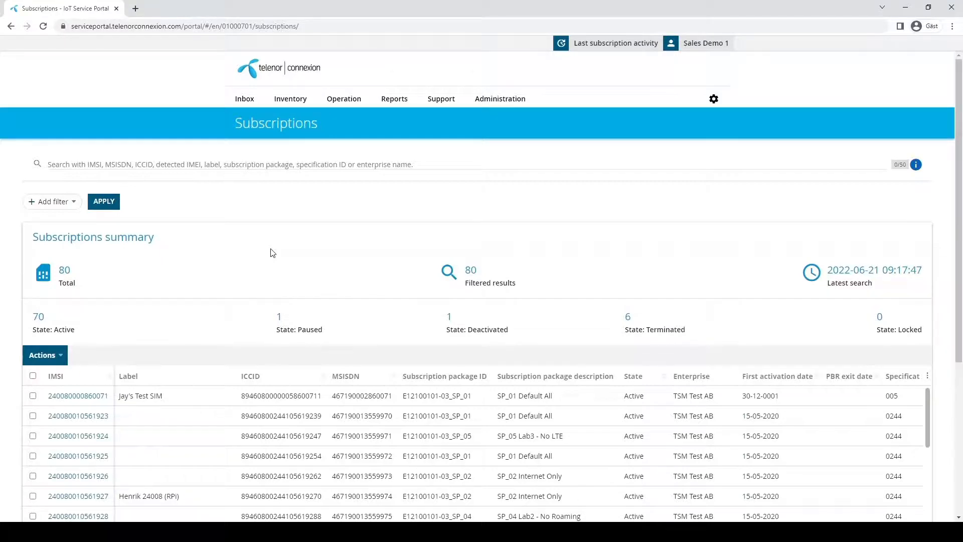
Open the Download usage data page and check which filters can be added to the report list.
left_click(395, 101)
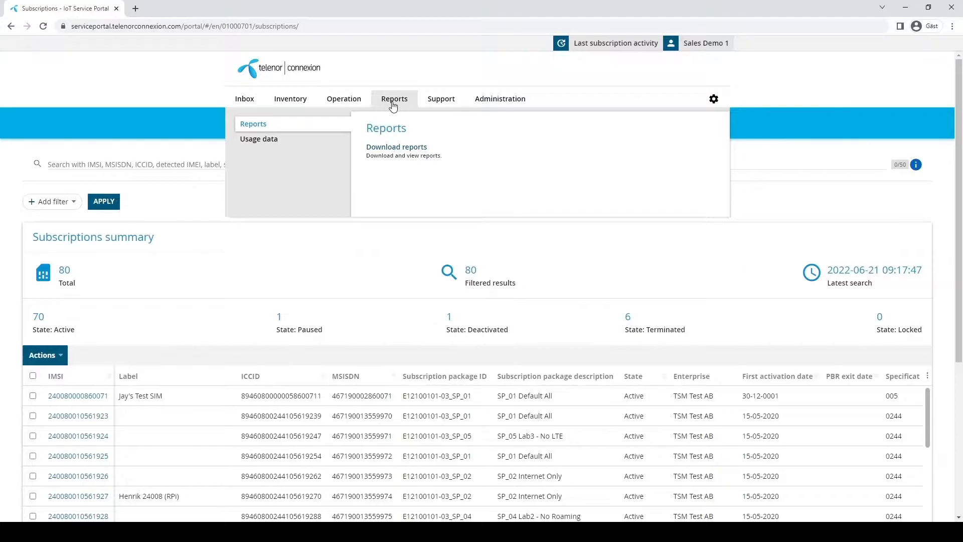
left_click(309, 139)
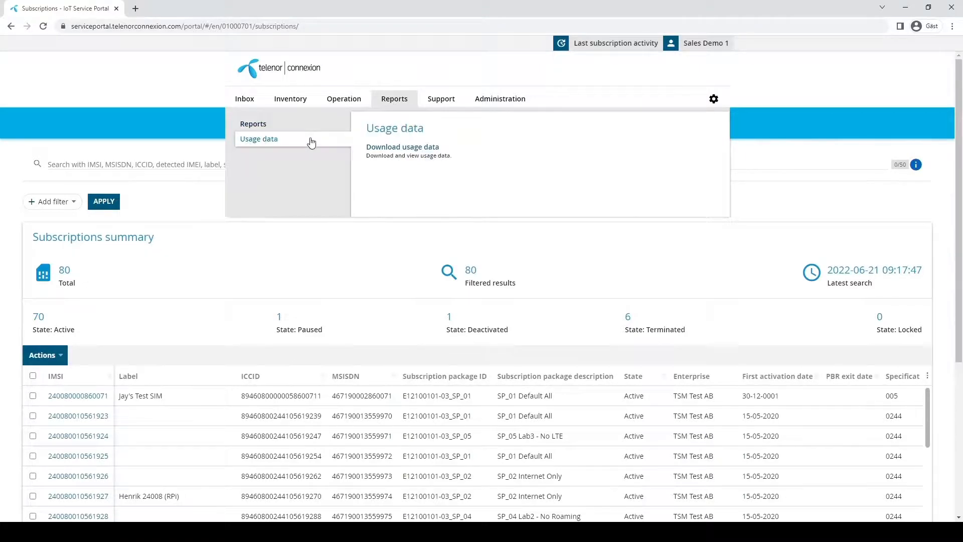
left_click(385, 151)
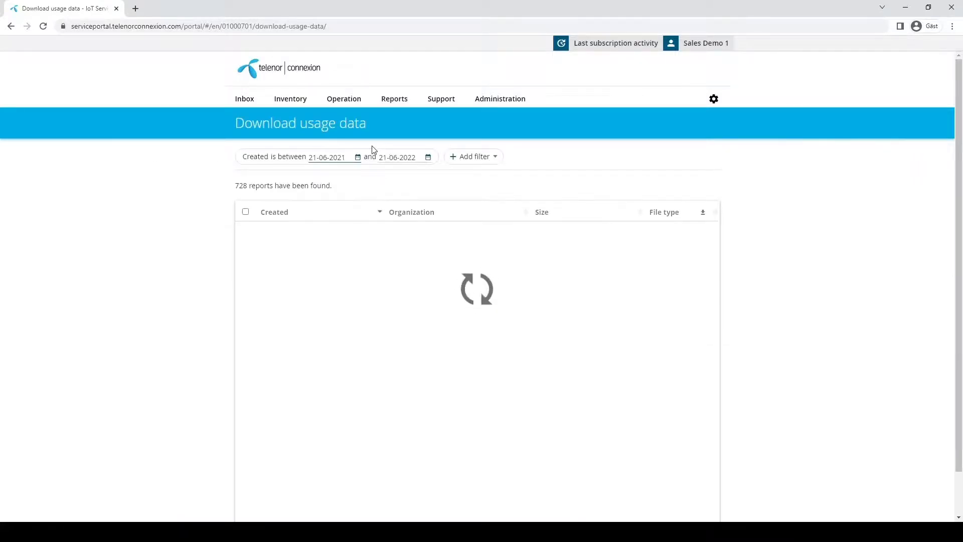
left_click(495, 158)
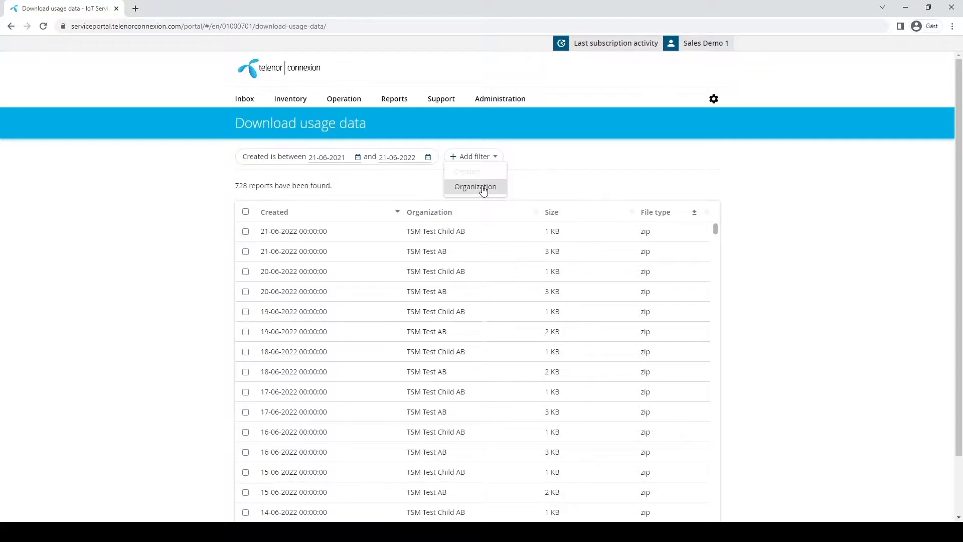
left_click(529, 178)
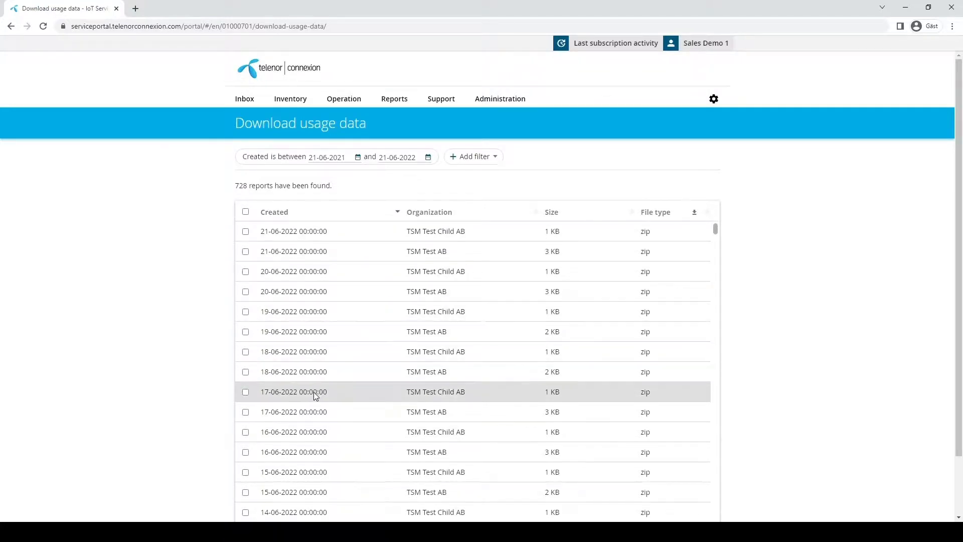
Download the first three usage data reports: both from 21-06-2022 and the TSM Test Child AB one from 20-06-2022.
left_click(246, 232)
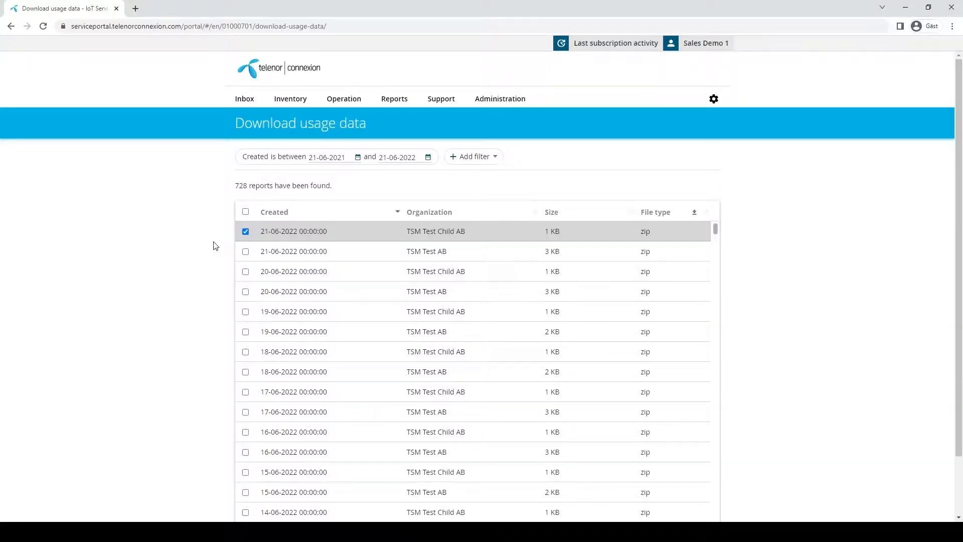
left_click(245, 251)
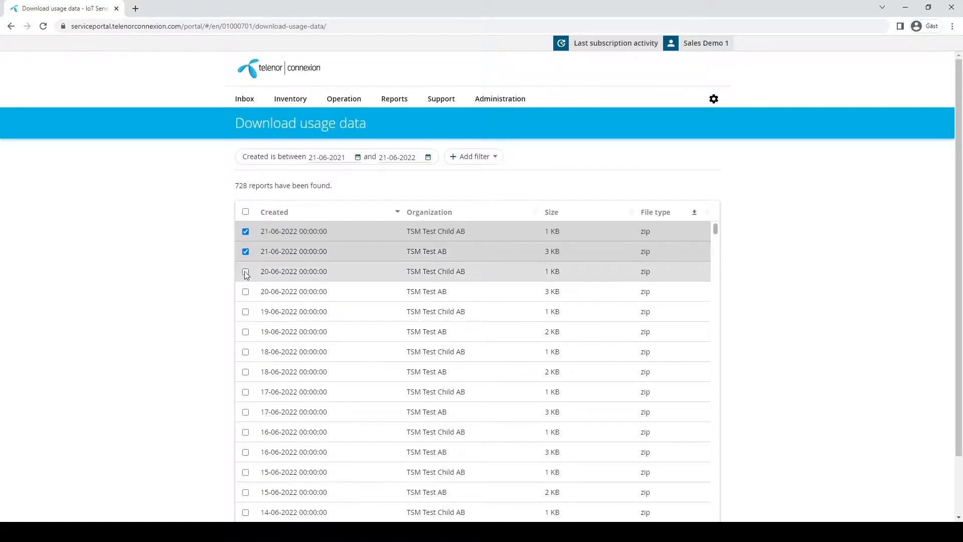
left_click(245, 271)
scroll(175, 275, "down", 1)
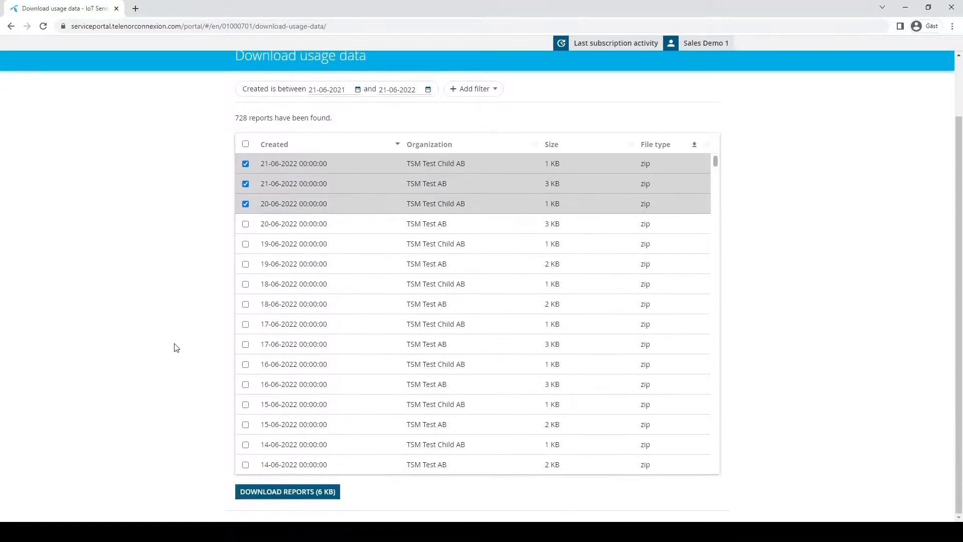
left_click(266, 498)
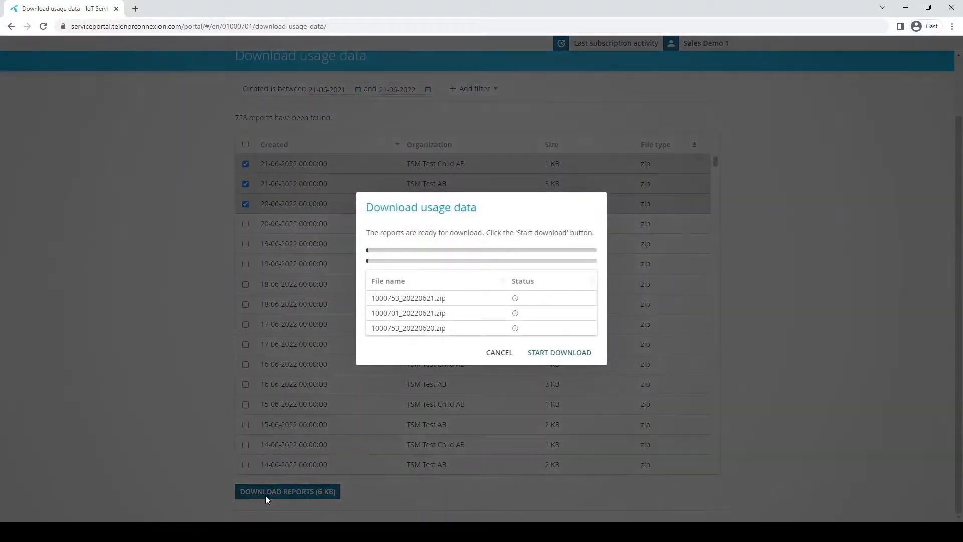
left_click(546, 357)
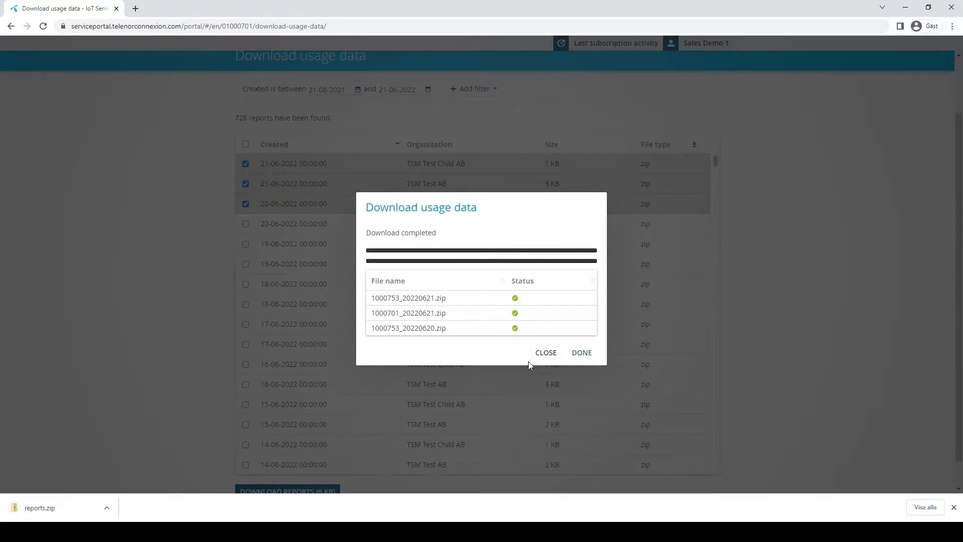
left_click(545, 353)
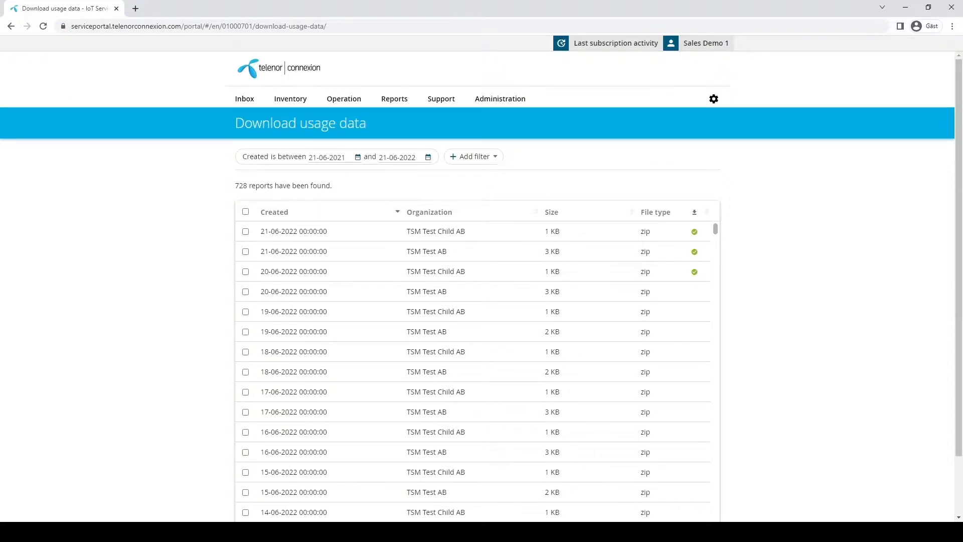
Open the Download reports page and check its creation date range and the filters that can be added.
left_click(395, 99)
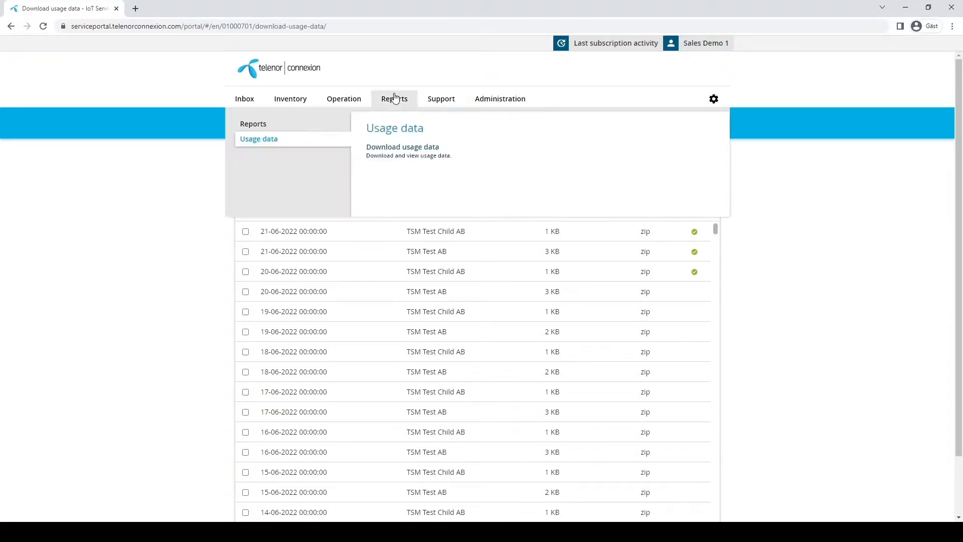
left_click(294, 125)
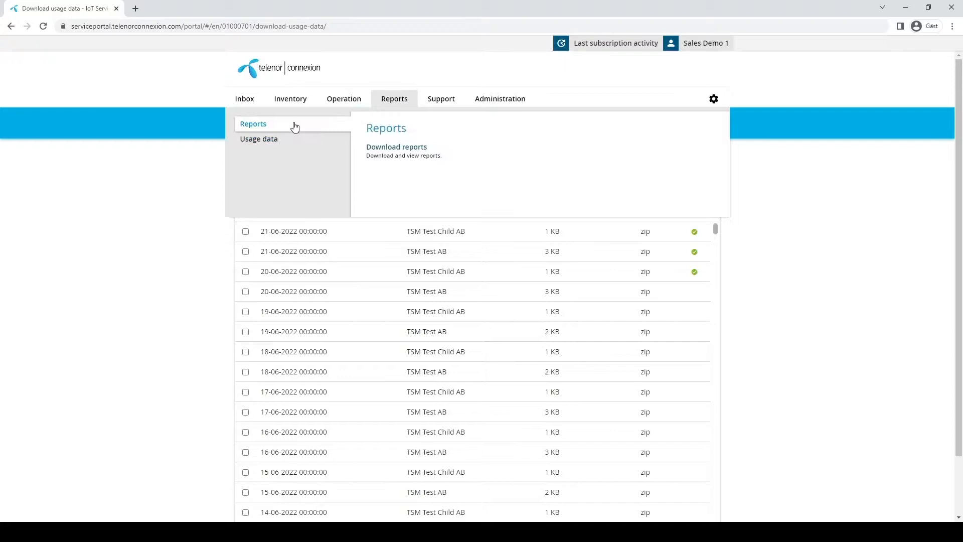
left_click(390, 151)
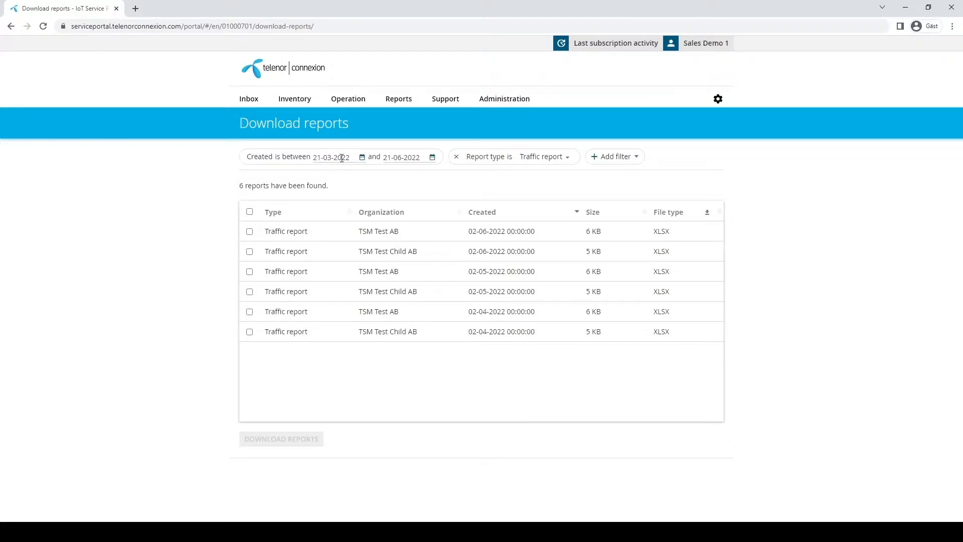
left_click(406, 157)
left_click(629, 160)
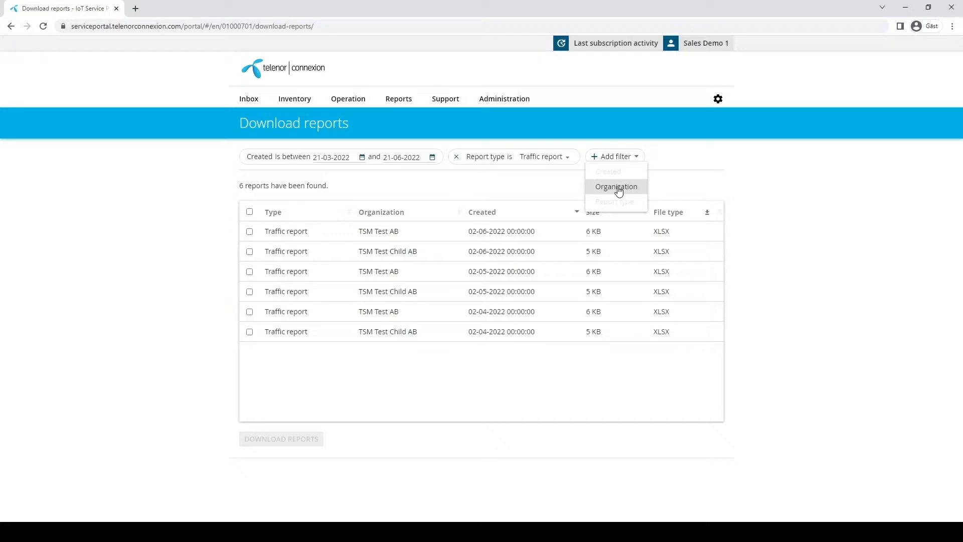
left_click(545, 188)
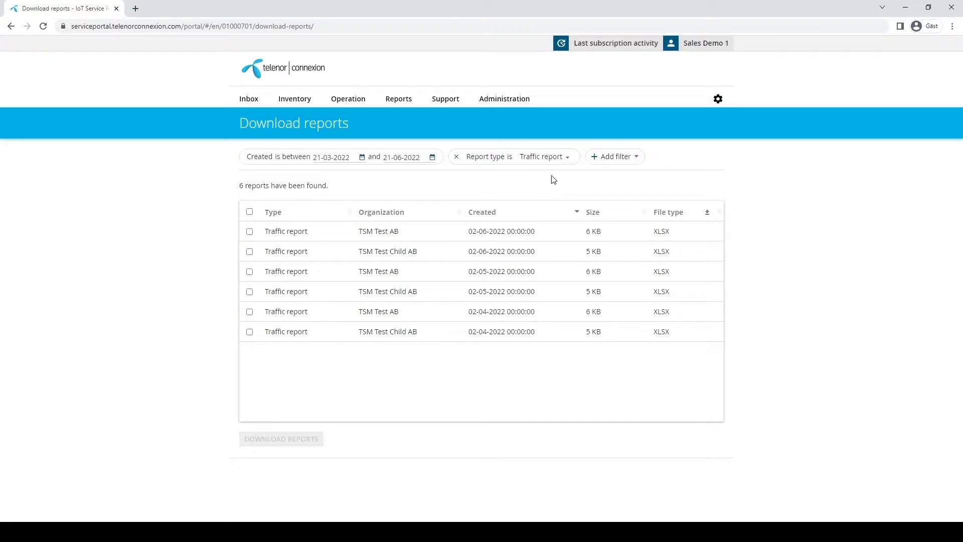
Review the available report types and filter the report list by Detailed billing report instead of Traffic report.
left_click(563, 160)
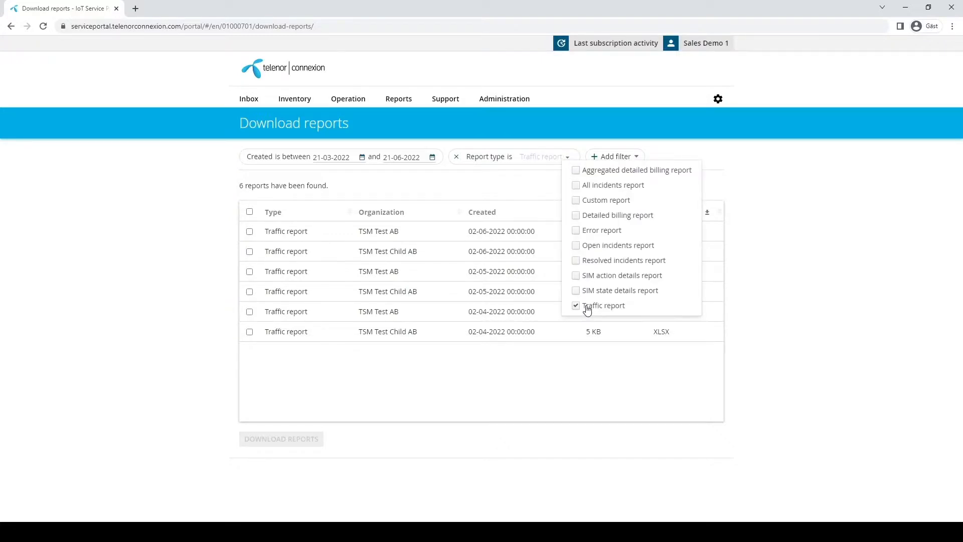
left_click(536, 186)
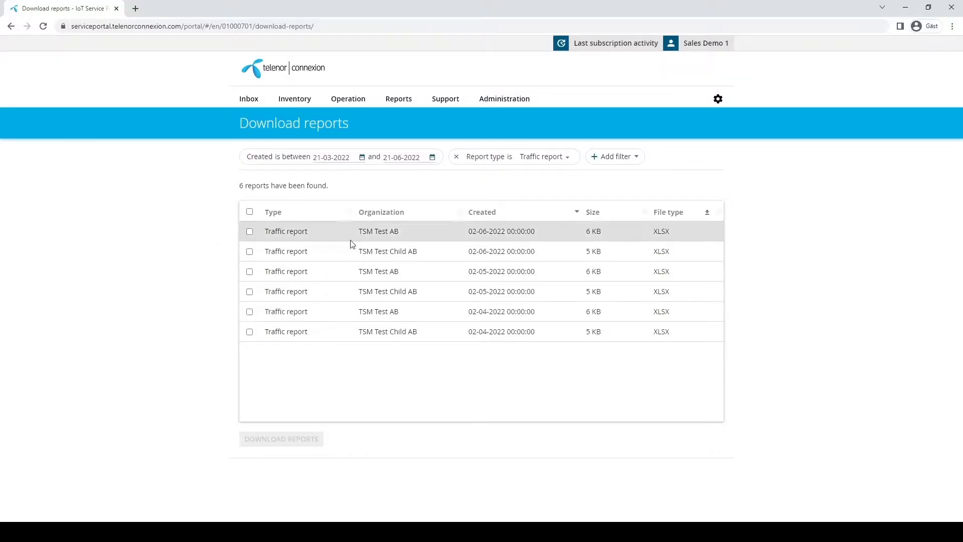
left_click(567, 158)
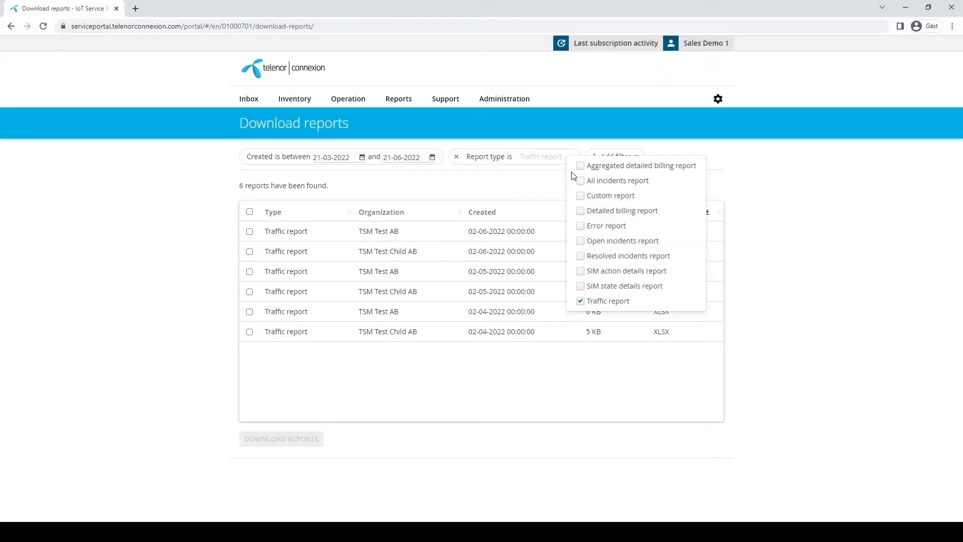
left_click(598, 212)
left_click(580, 301)
left_click(532, 193)
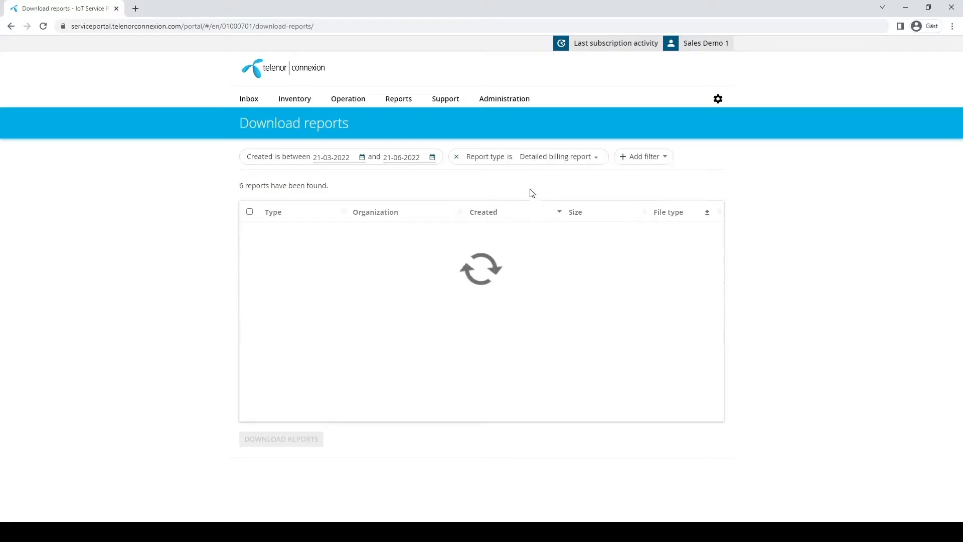